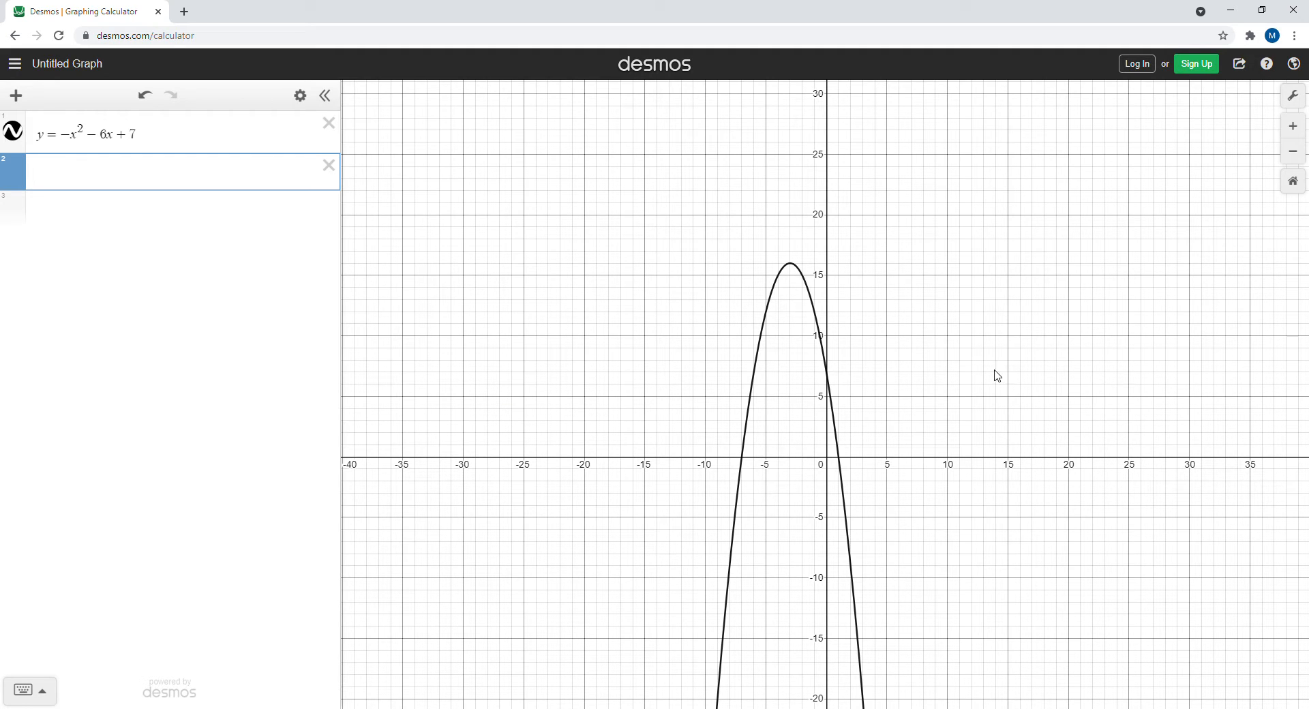
Add a new expression plotting the parabola's vertex as the point (-3, 16)
left_click(791, 266)
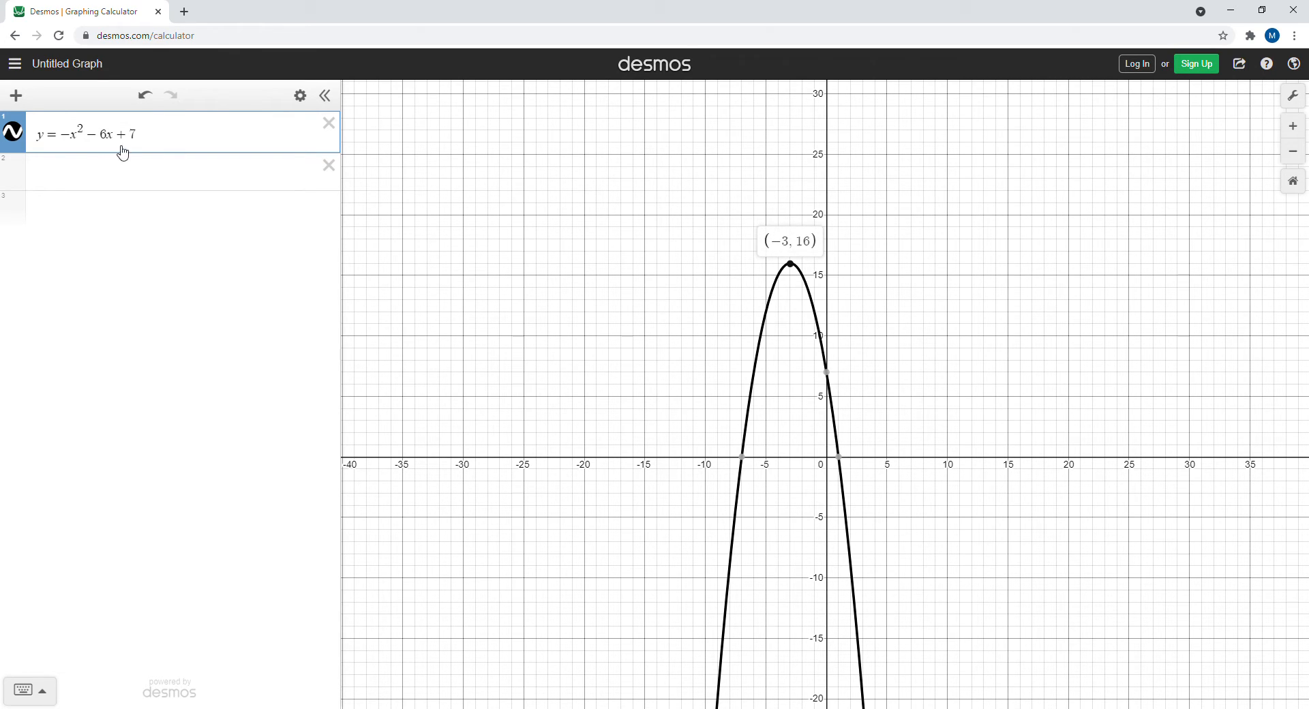
left_click(76, 173)
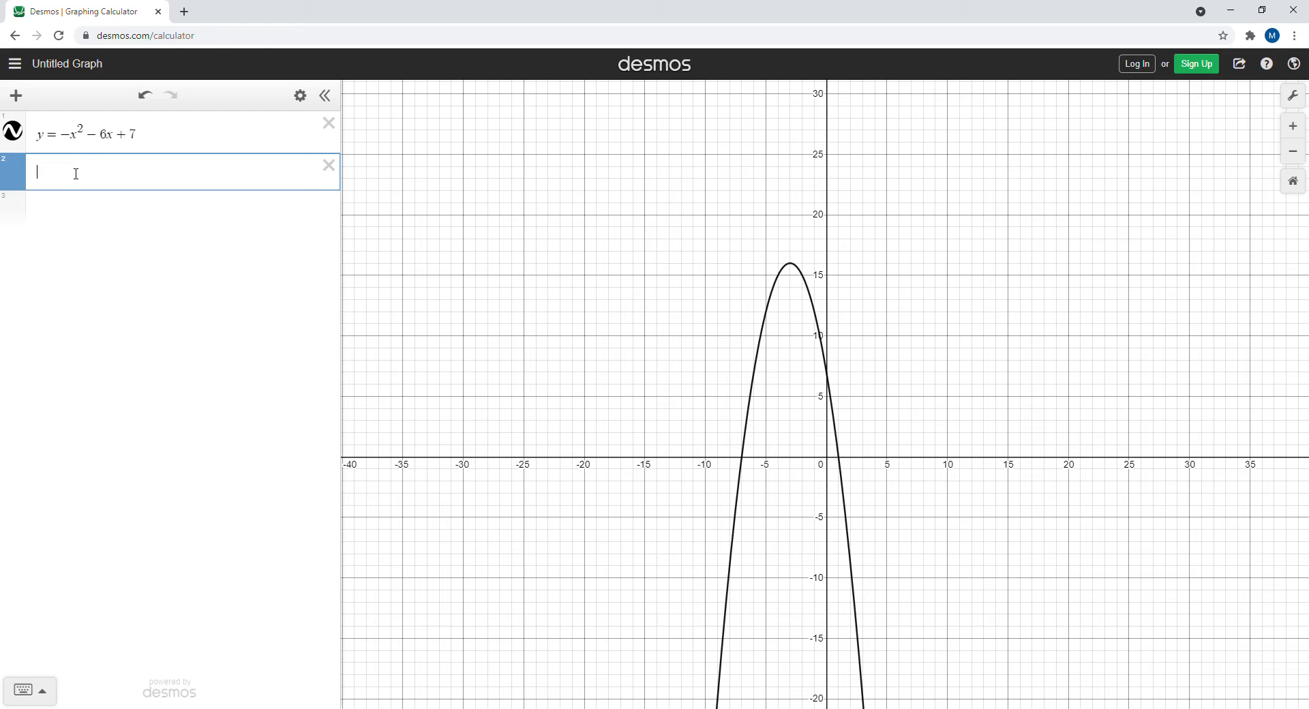
type("(")
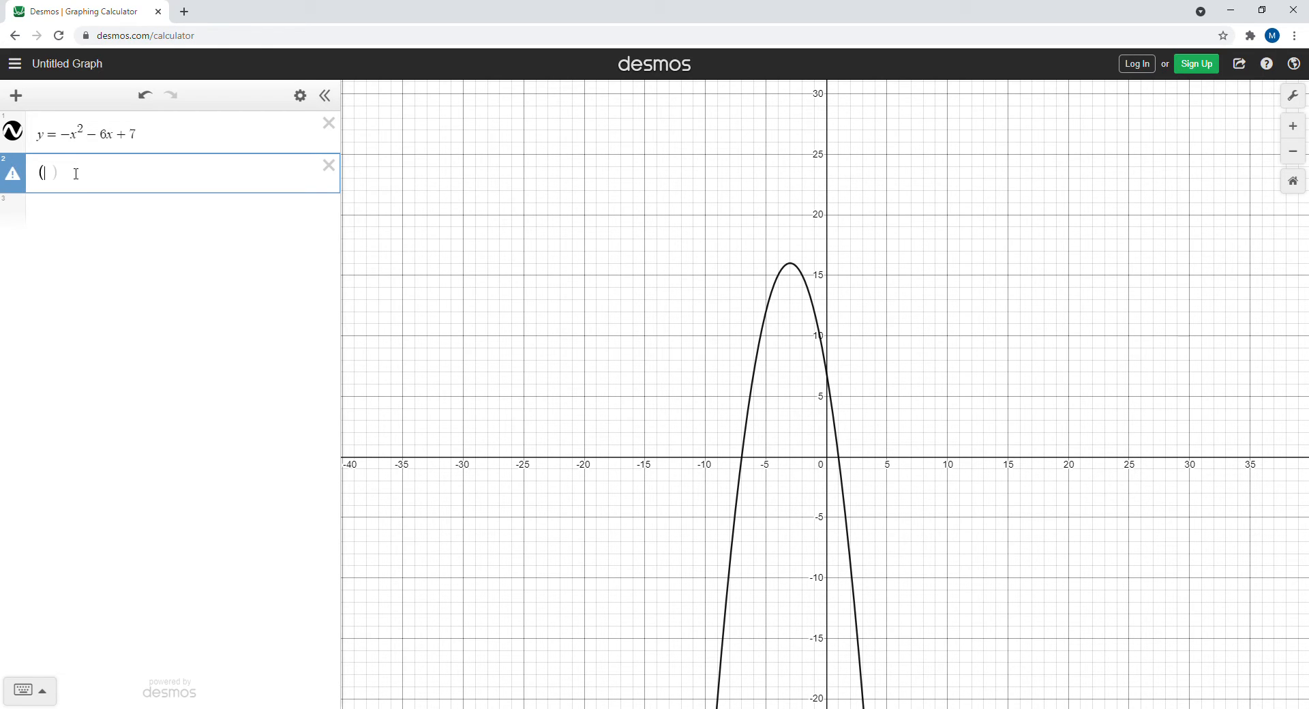
type("-3,1")
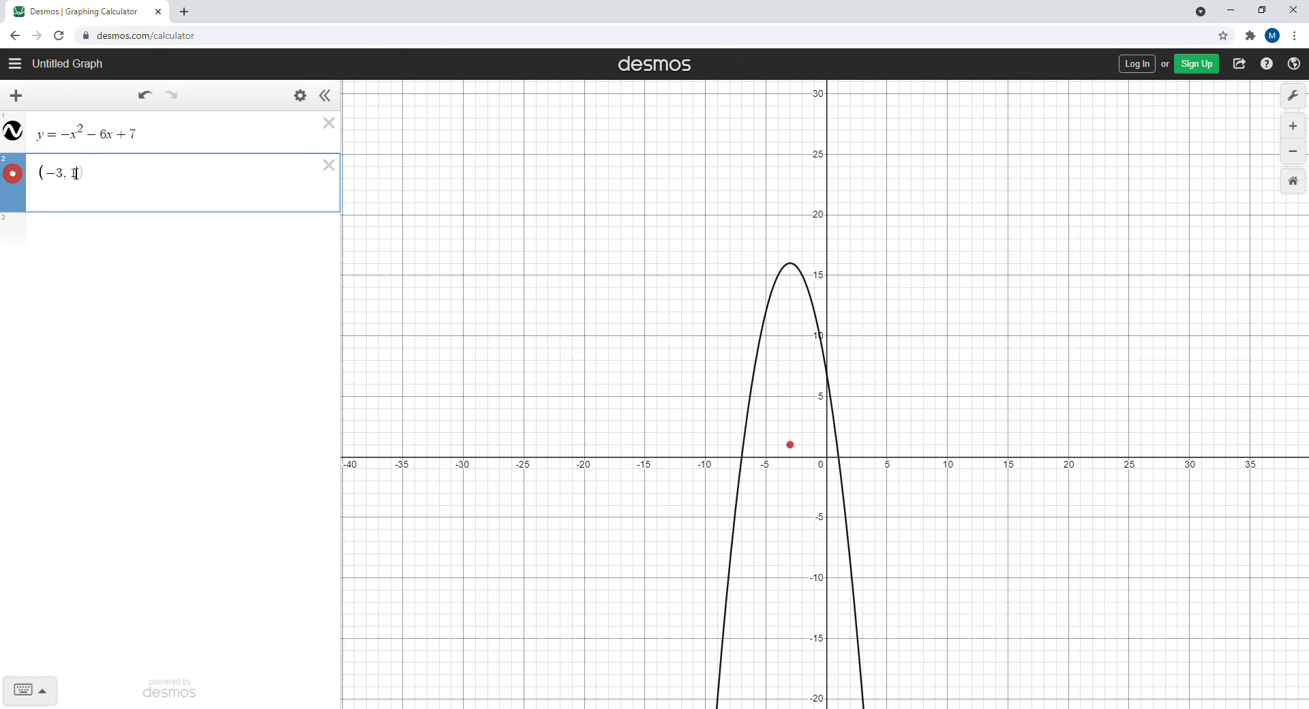
type("6)")
Copy the vertex point expression and paste it into ten new expression lines
left_click(45, 198)
left_click(43, 198)
left_click_drag(106, 175, 58, 177)
key("ctrl+c")
left_click(59, 227)
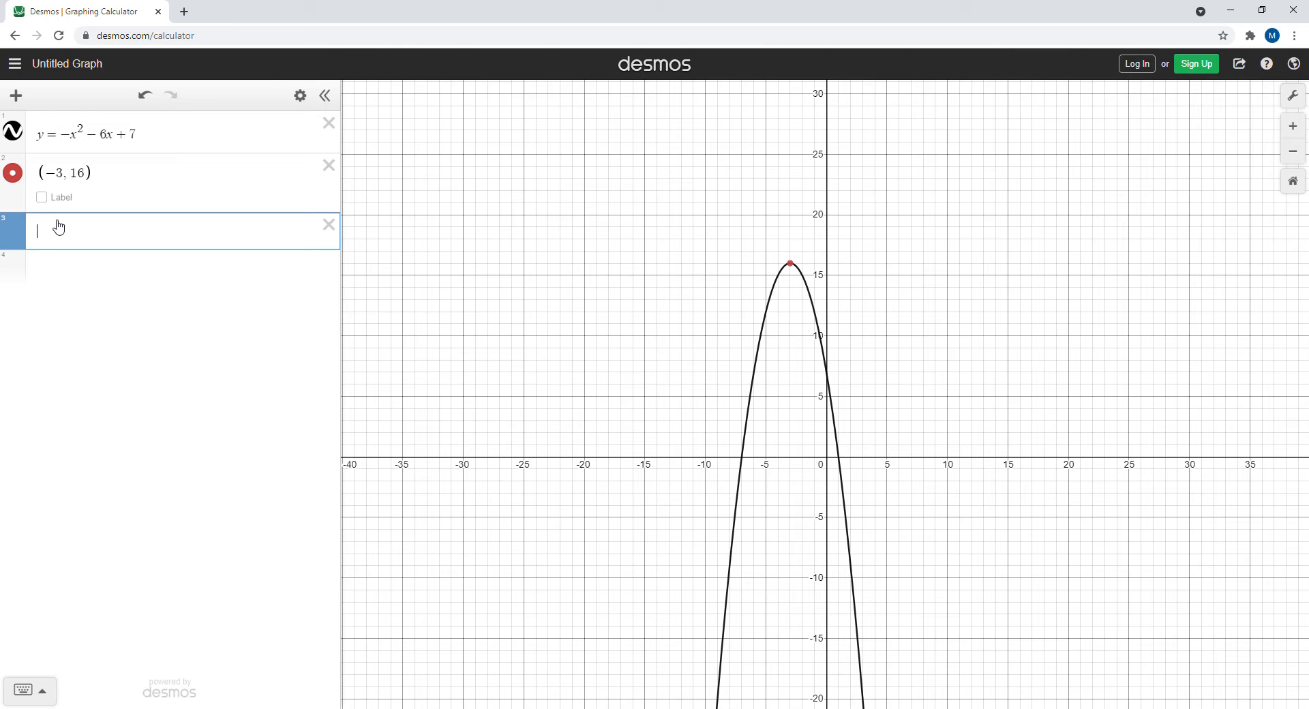
key("ctrl+v")
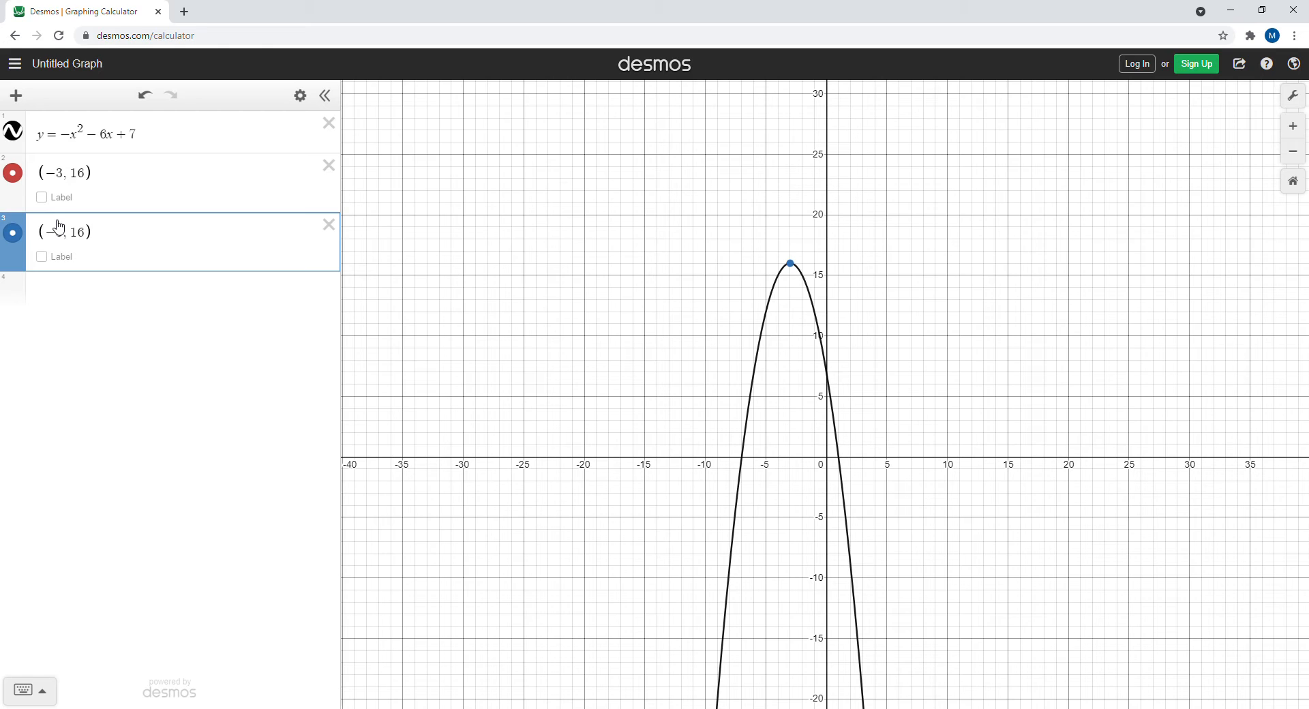
key("Return")
key("ctrl+v")
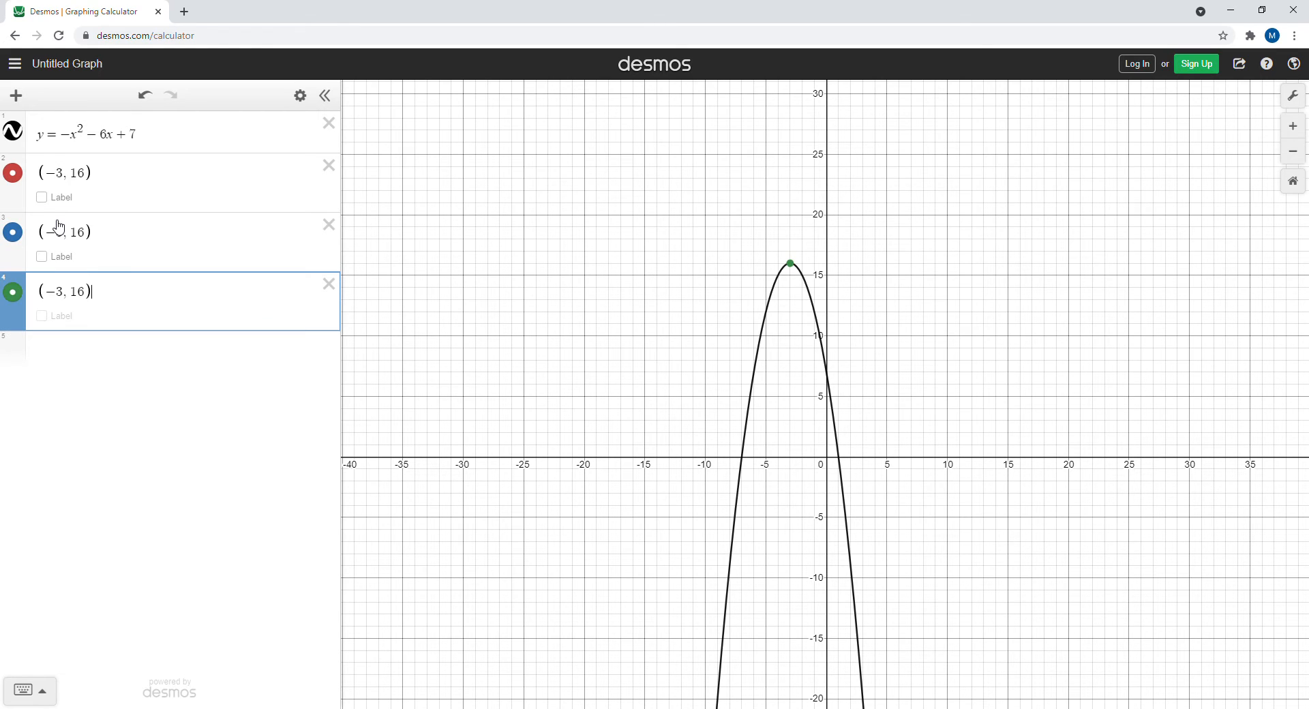
key("Return")
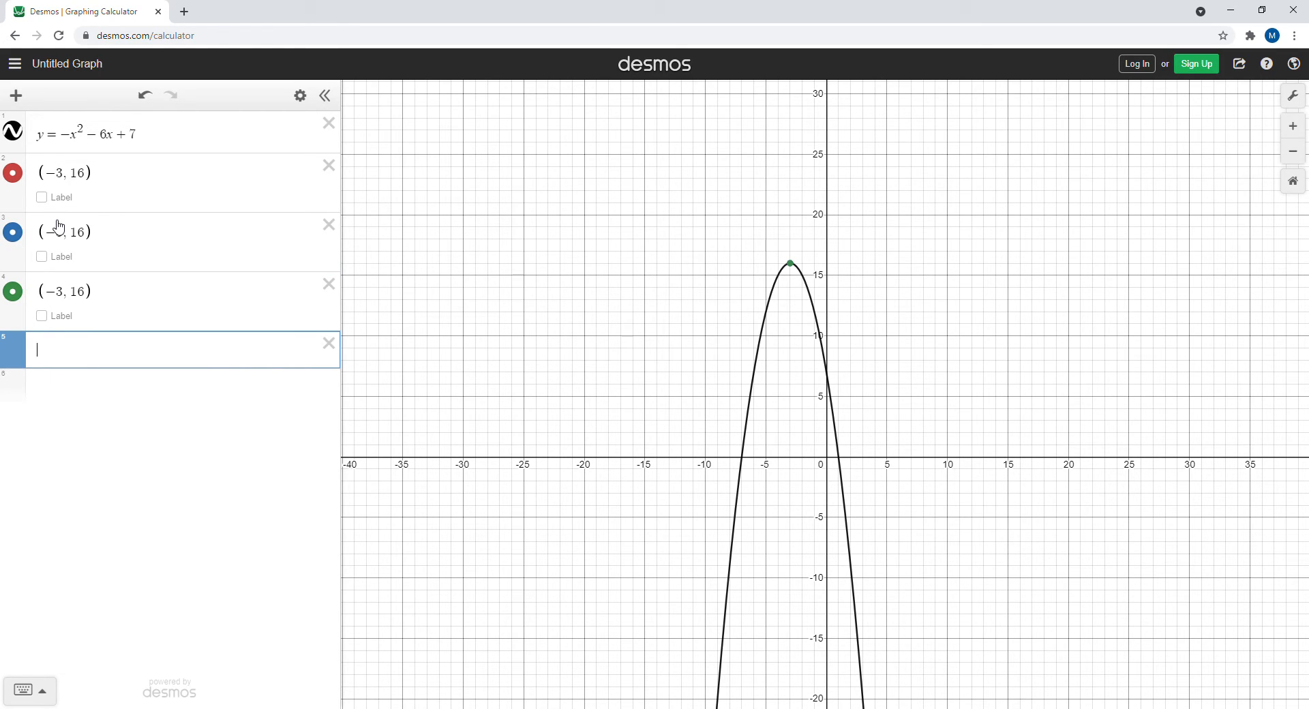
key("ctrl+v")
key("Return")
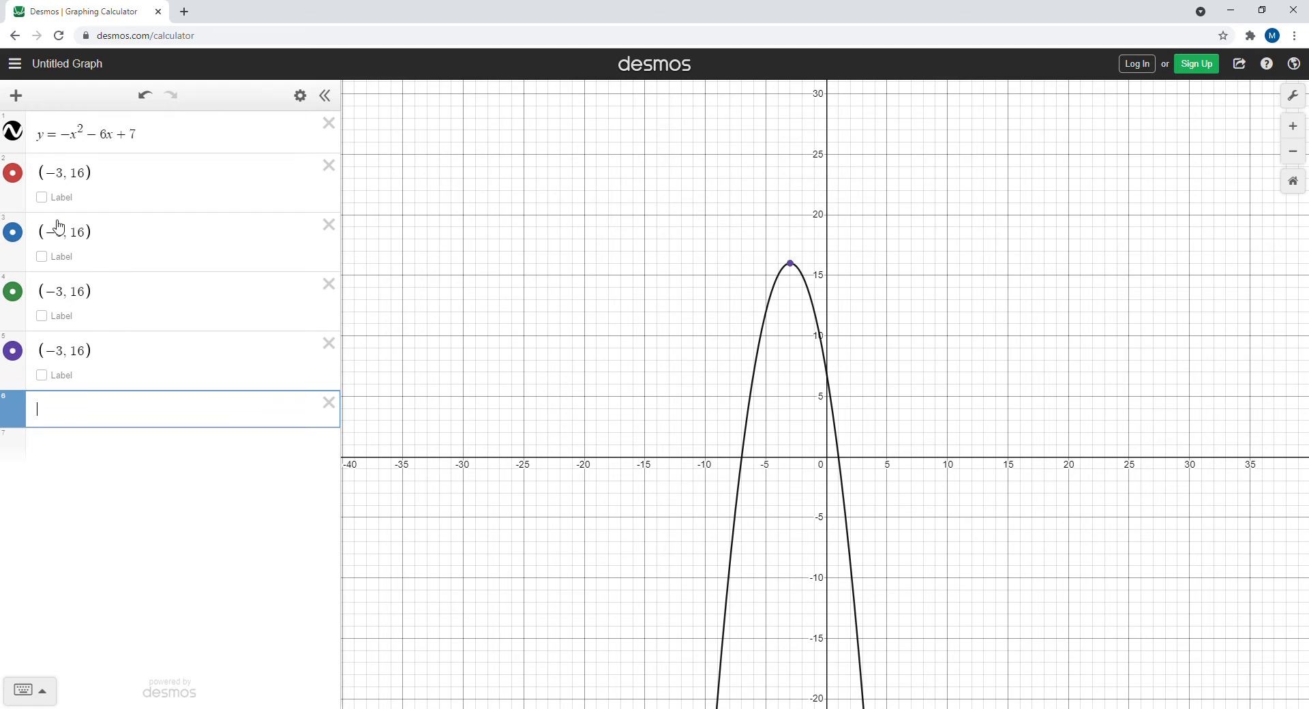
type("(−3, 16)")
key("Return")
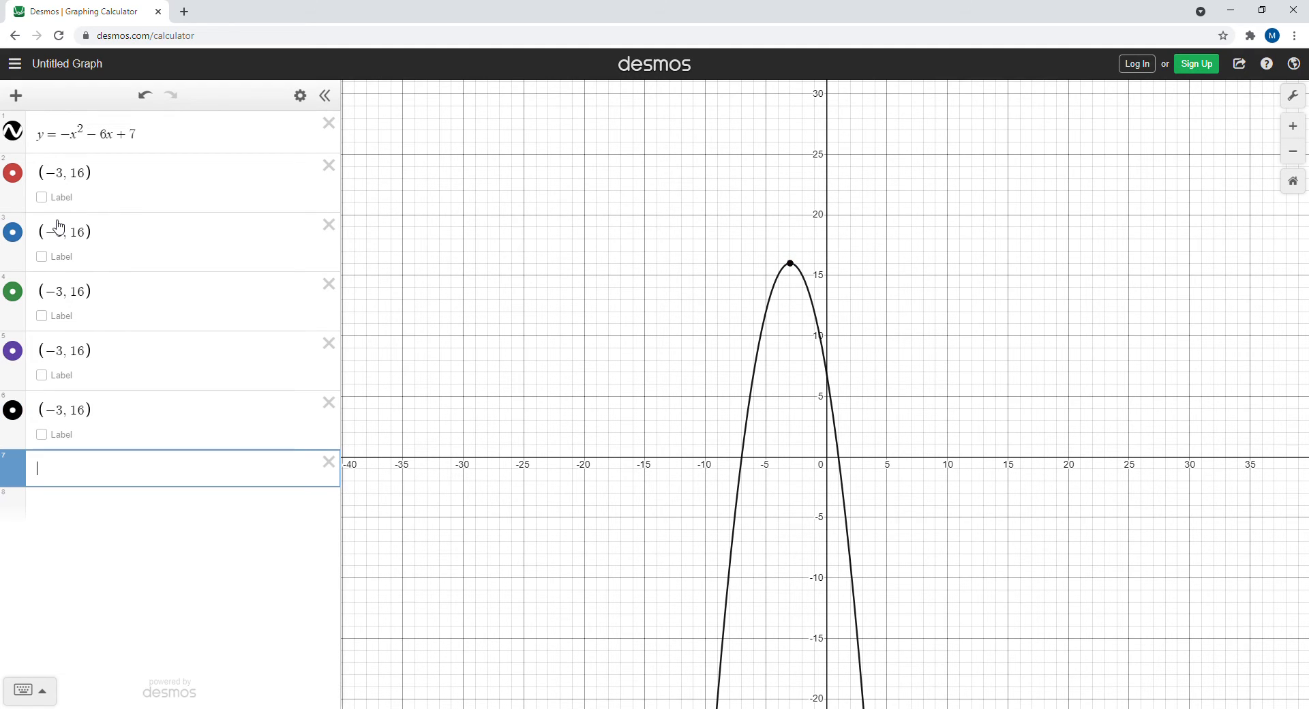
type("(−3, 16)")
key("Return")
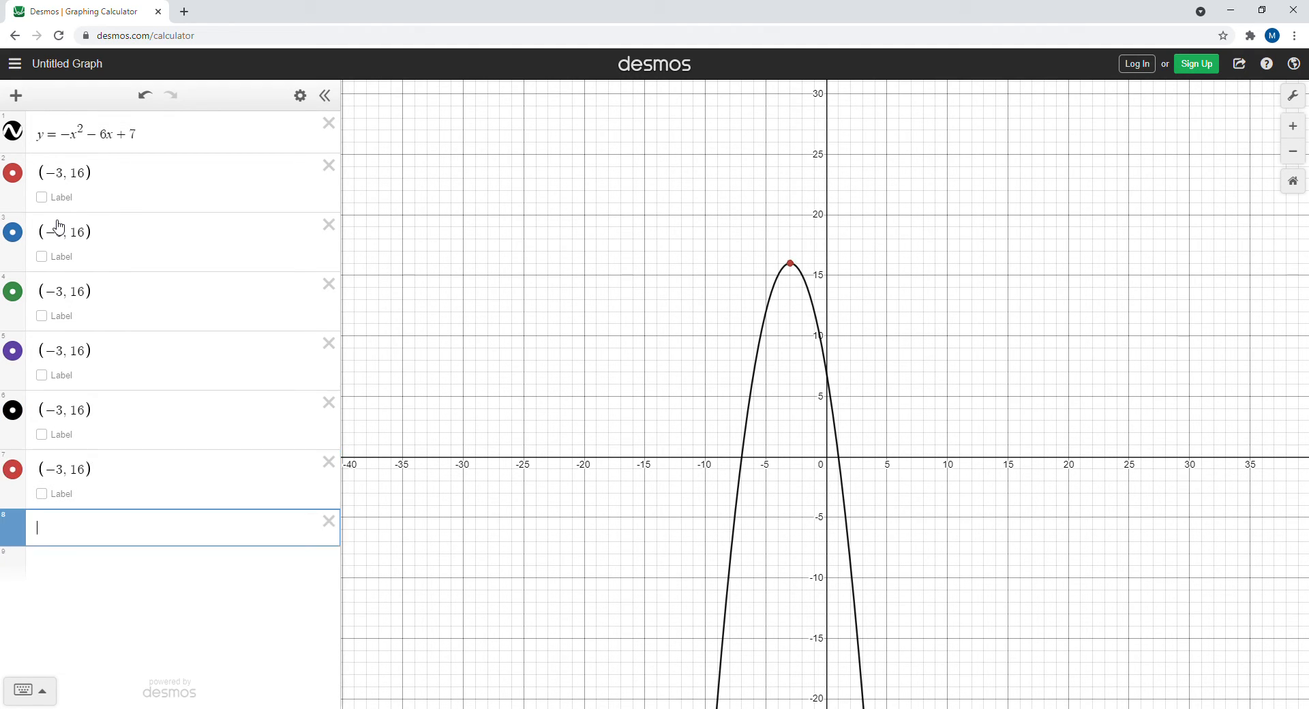
type("(−3, 16)")
key("Return")
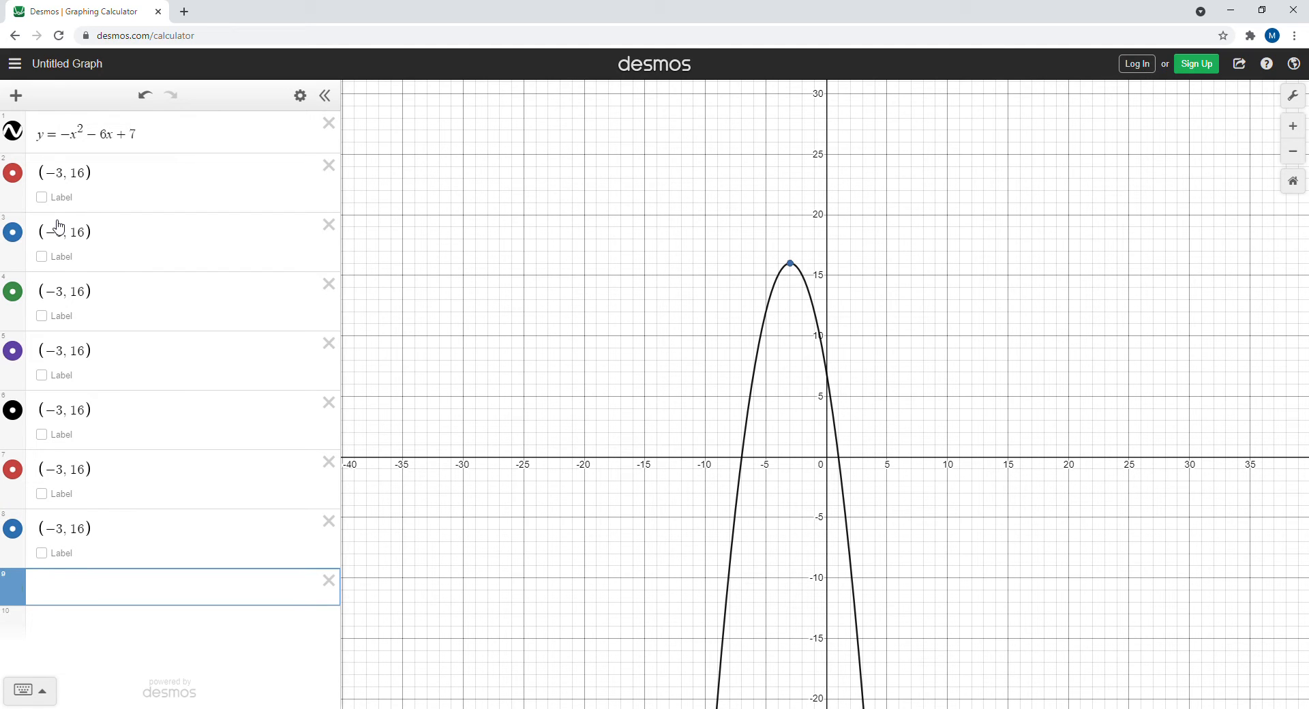
type("(−3, 16)")
key("Return")
type("(−3, 16)")
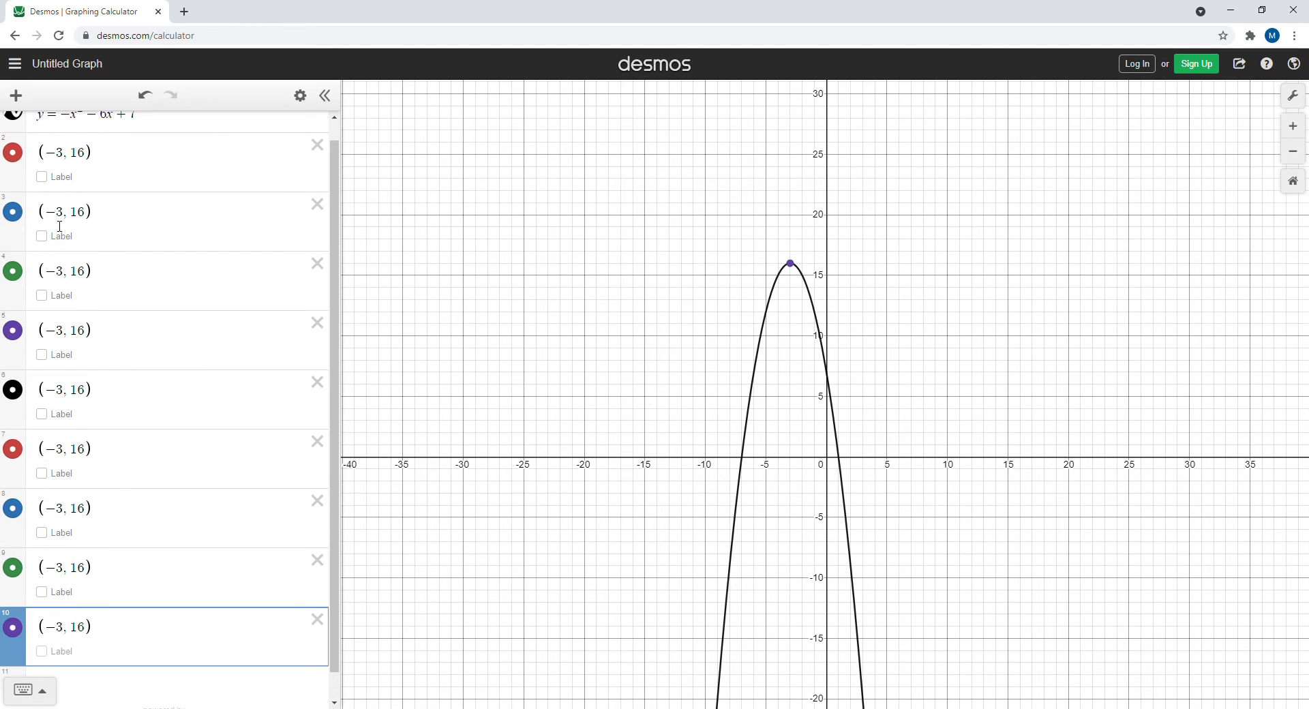
key("Return")
type("(−3, 16)")
key("Return")
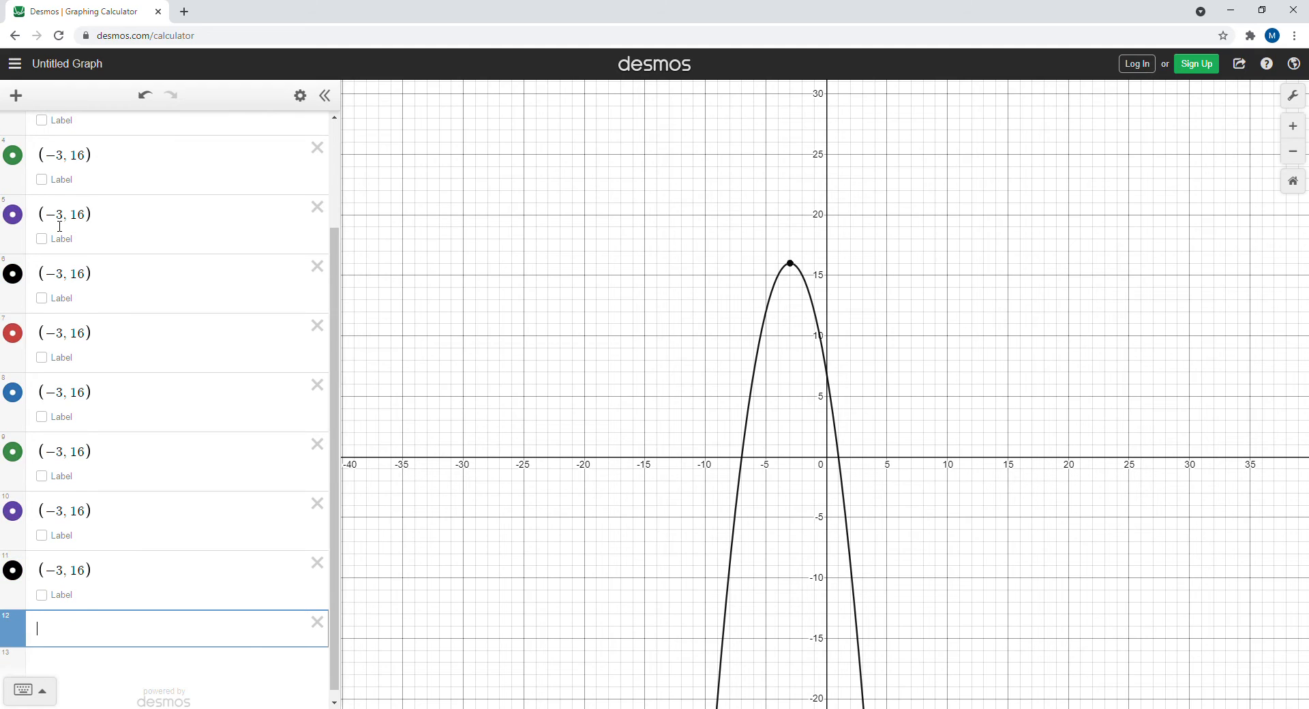
type("(−3, 16)")
key("Return")
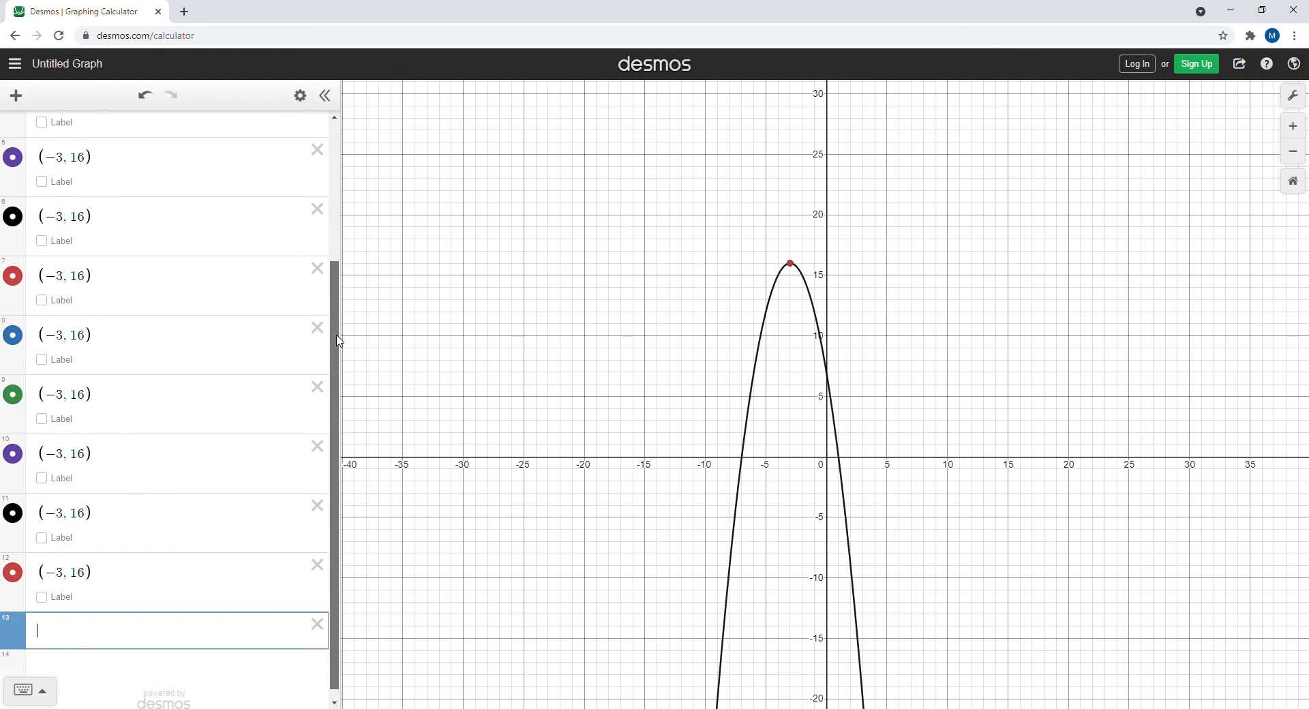
Shift the x-coordinates of the first four copies to -3+1, -3-1, -3+2 and -3-2
left_click_drag(339, 341, 337, 167)
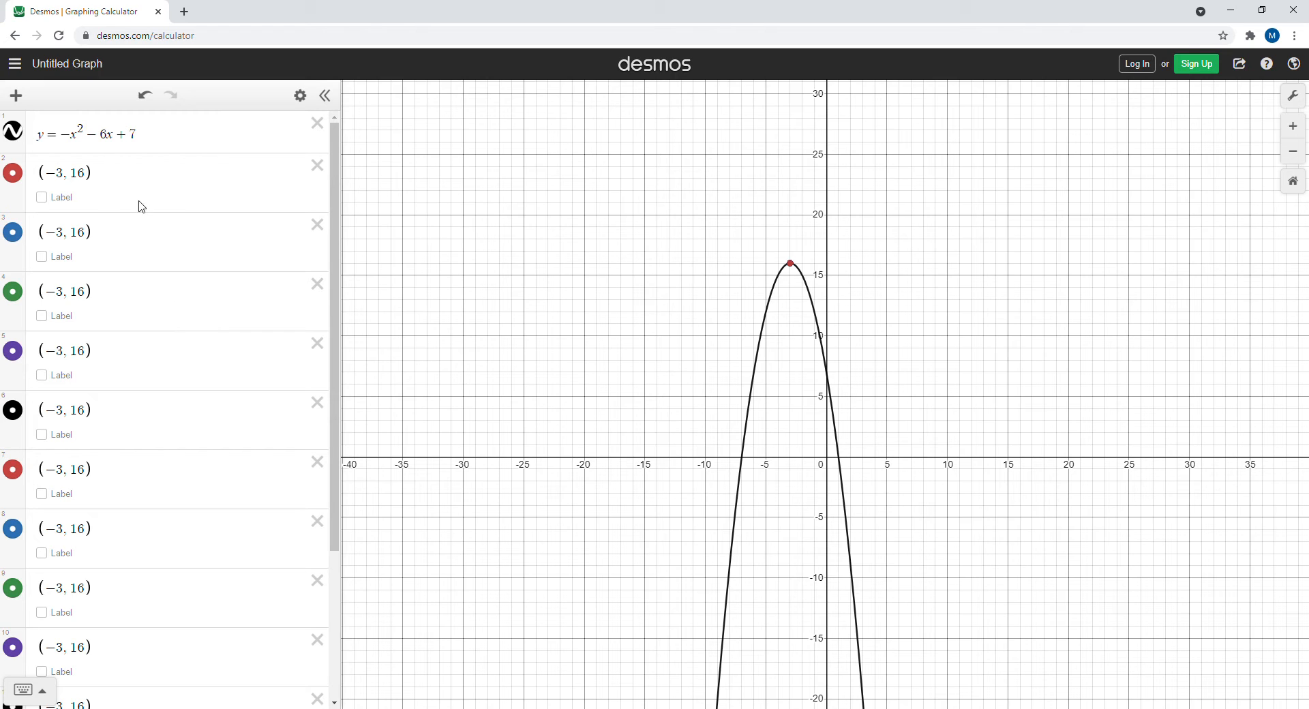
left_click(70, 237)
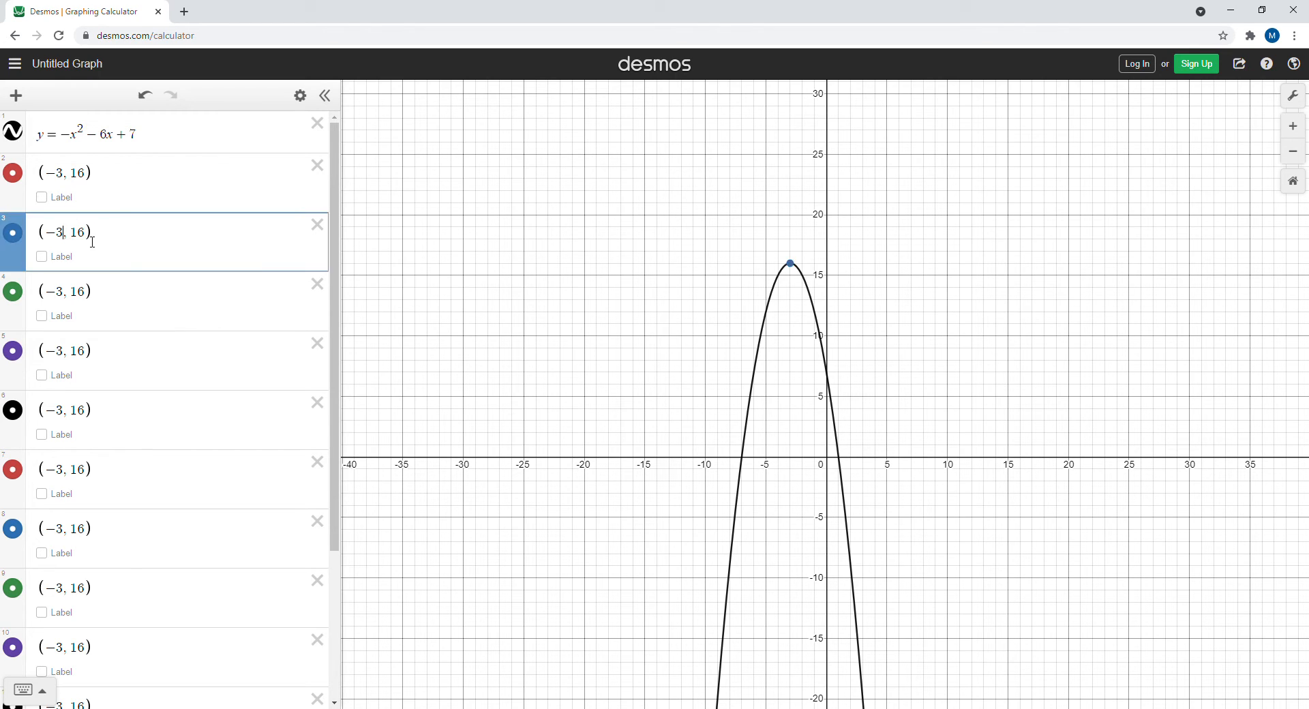
type("+1")
left_click(69, 297)
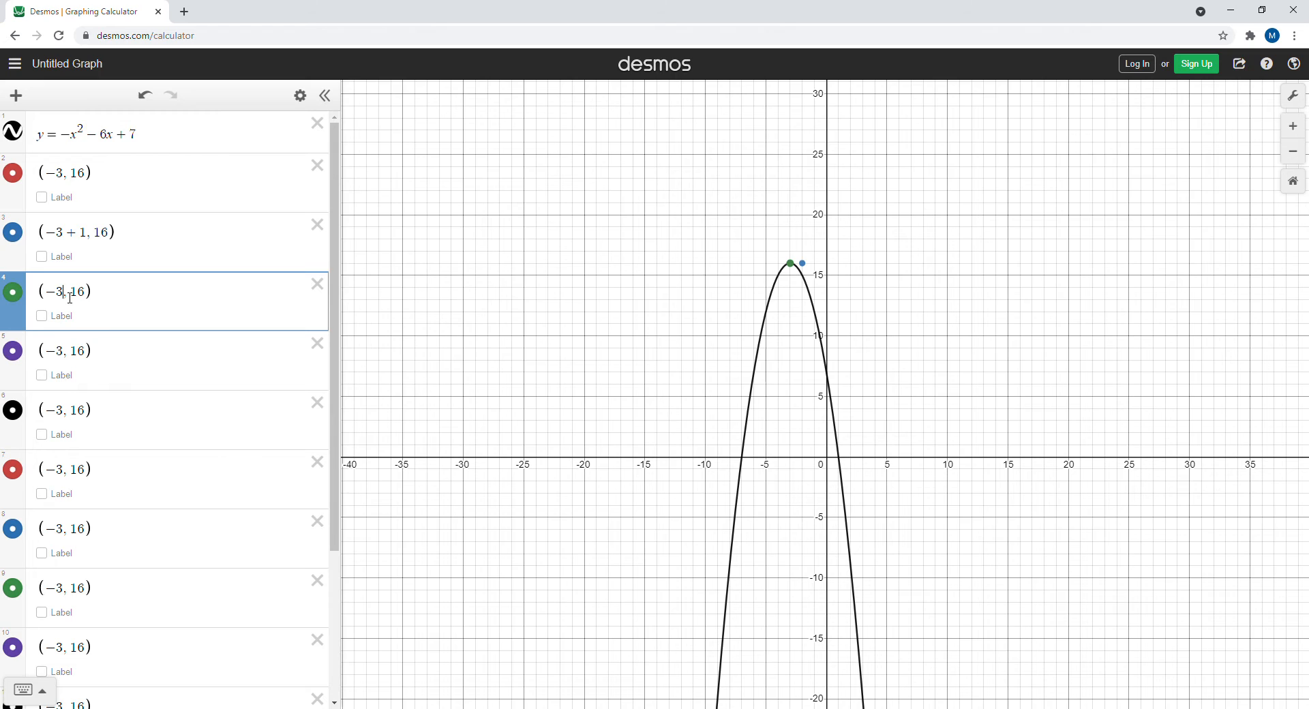
type("-1")
left_click(70, 356)
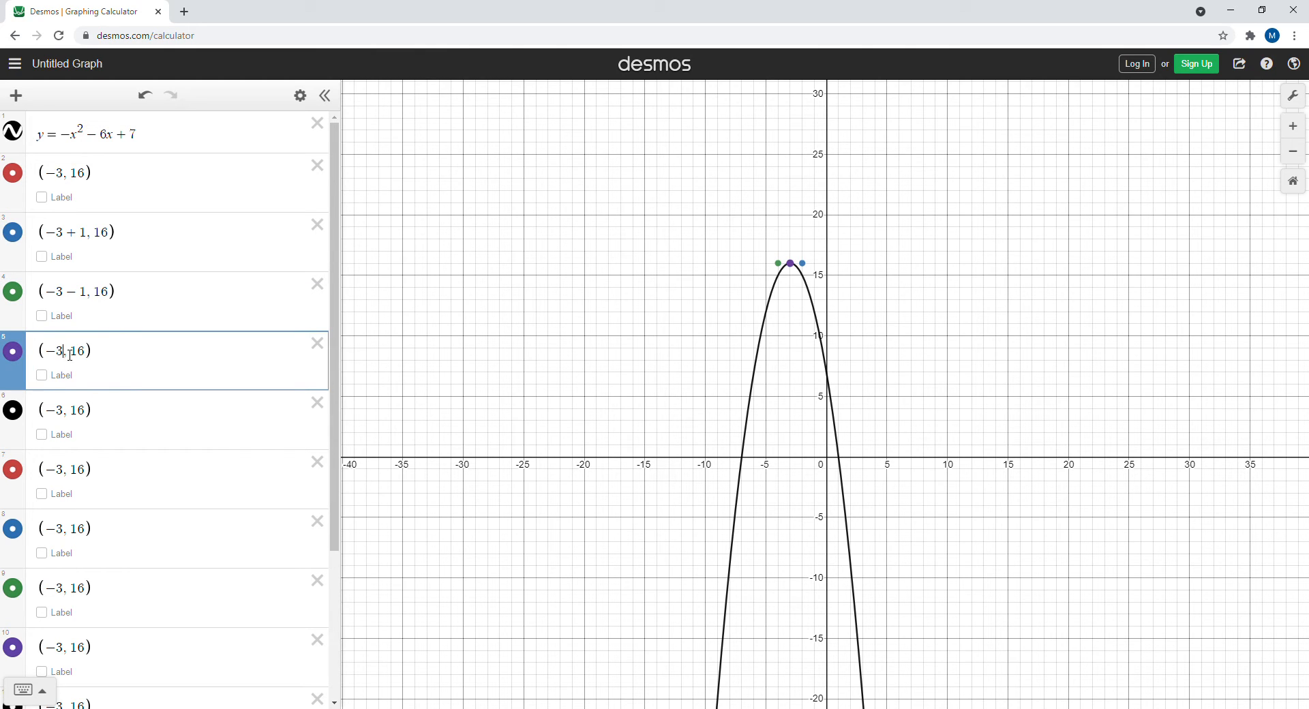
type("+2")
left_click(68, 416)
type("-3")
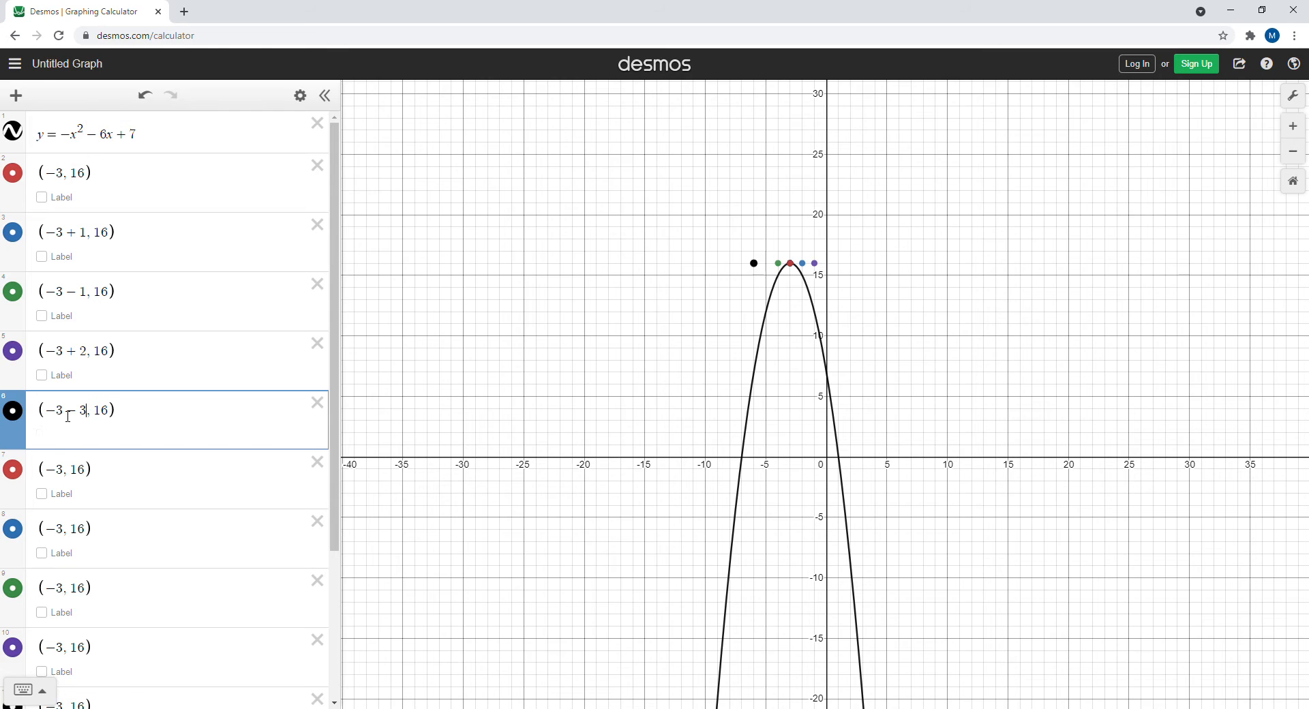
key("BackSpace")
type("2")
Shift the x-coordinates of the remaining six copies to -3+3, -3-3, -3+4, -3-4, -3+5 and -3-5
left_click(69, 473)
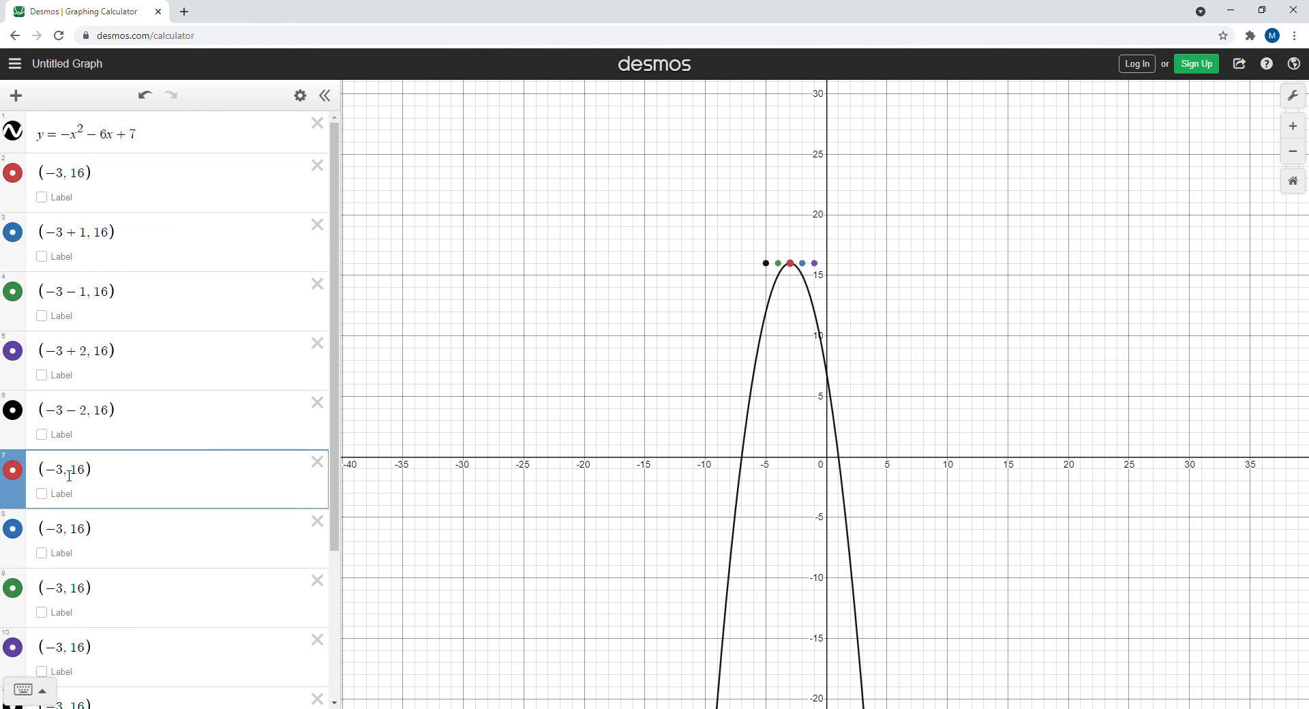
type("+3")
left_click(69, 532)
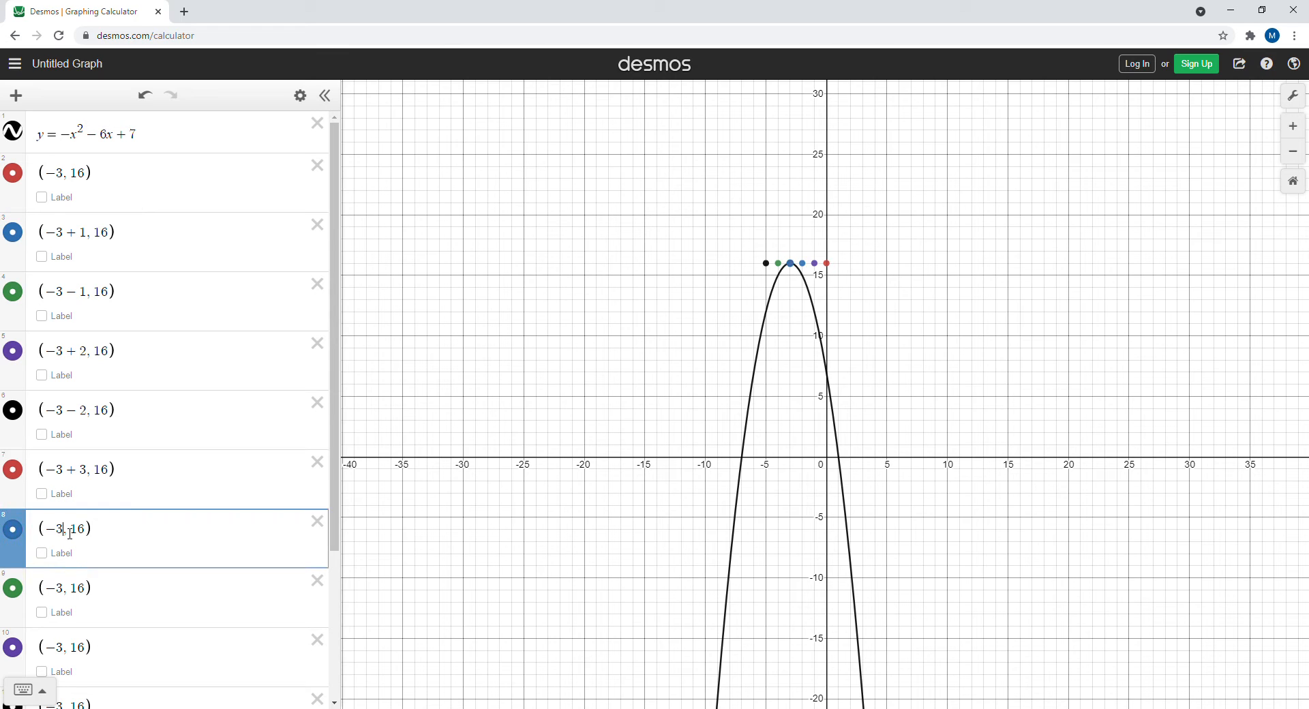
type("-3 -")
left_click(70, 594)
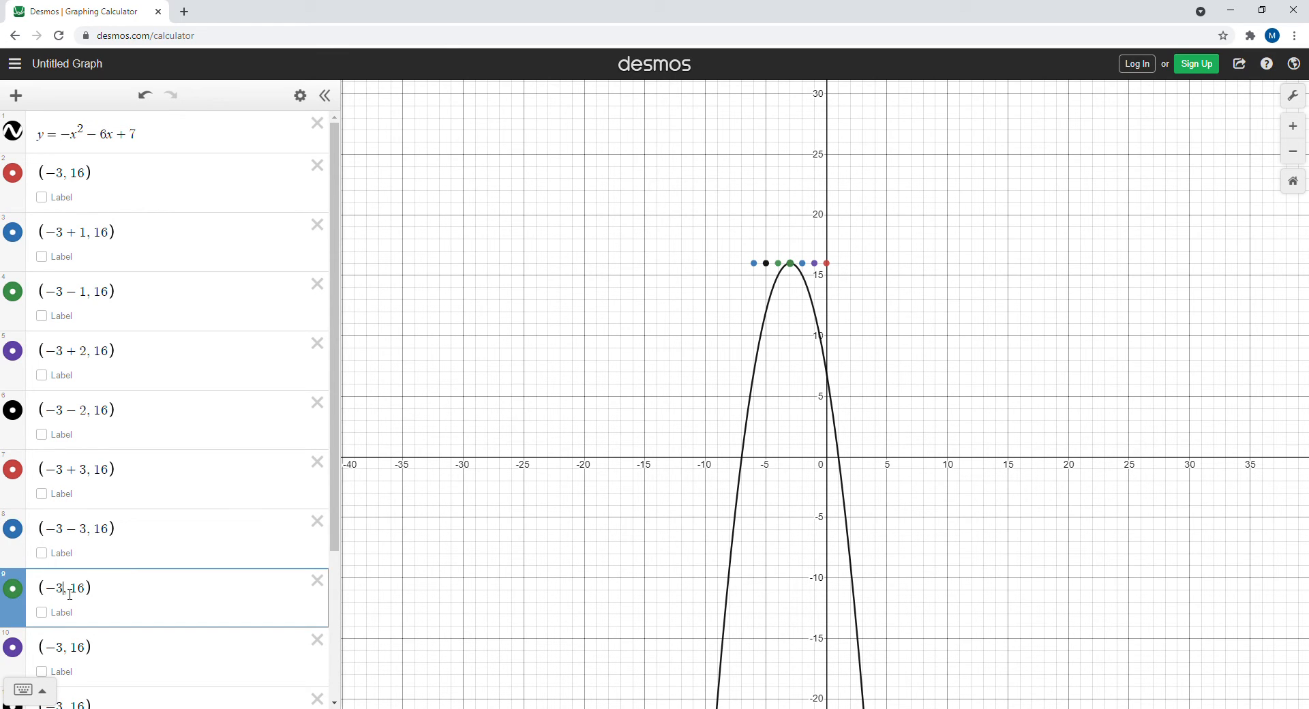
type("+4")
left_click(71, 653)
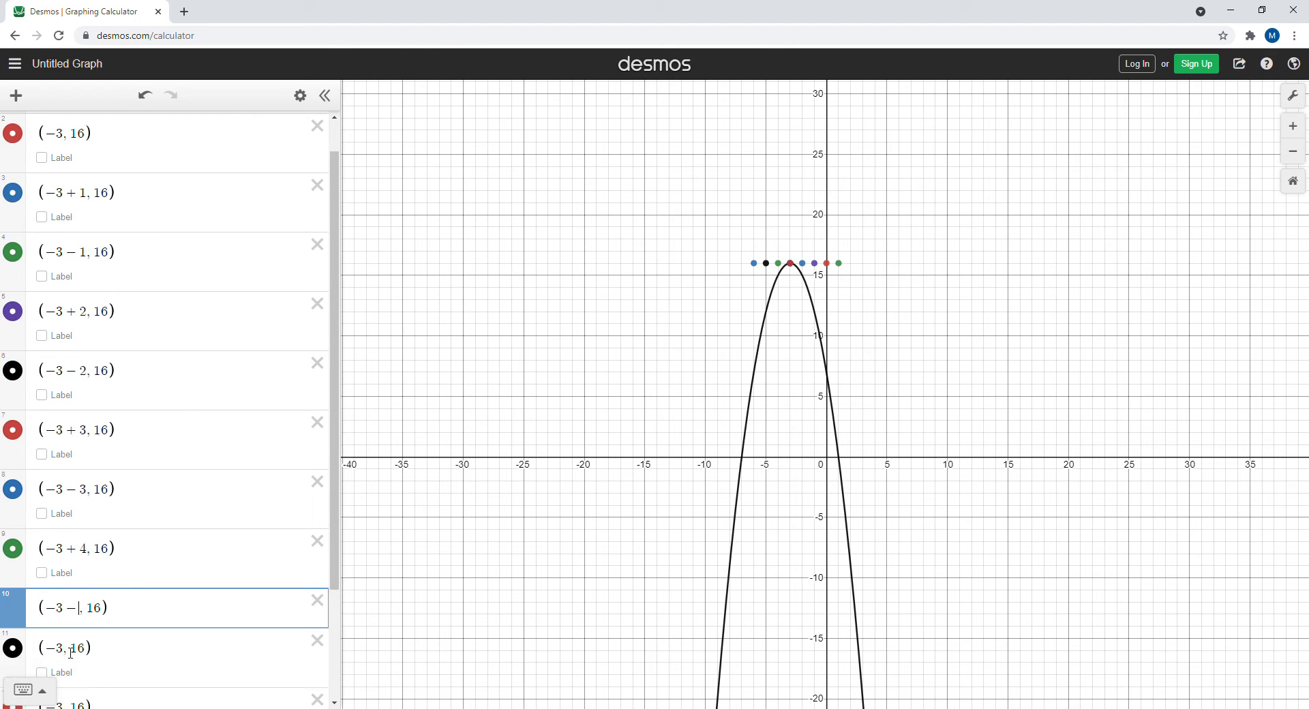
type("-4")
left_click(67, 672)
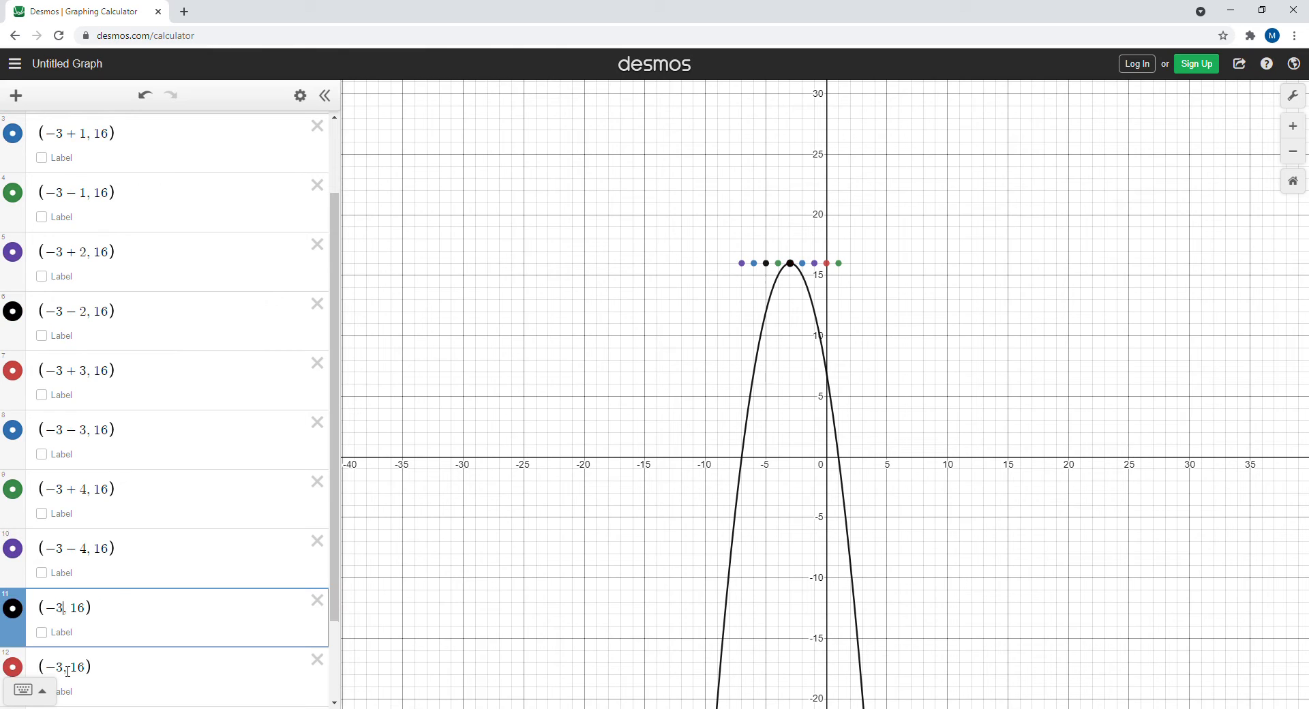
type("+5")
left_click(67, 672)
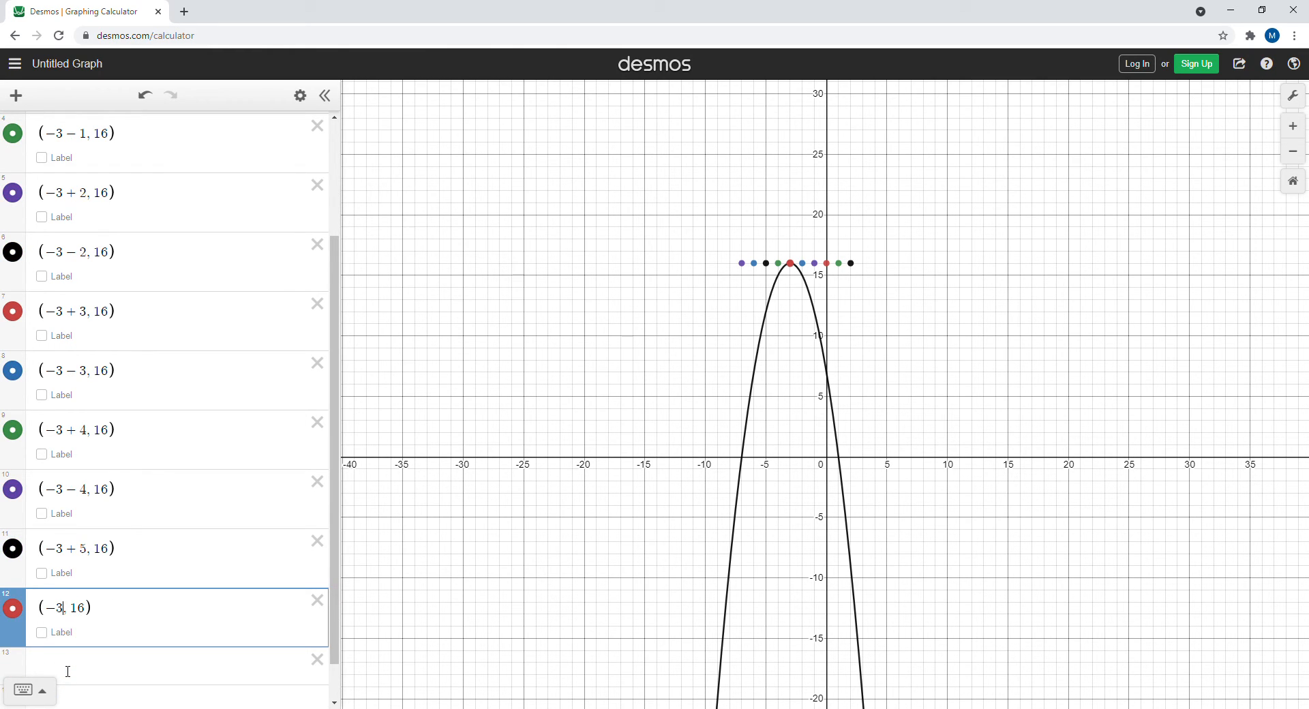
type("-5")
Change the y-coordinates of the ±1 points to 16-1 and of the ±2 points to 16-4
key("Up")
key("Up")
key("Up")
key("Up")
key("Up")
key("Up")
key("Up")
key("Up")
key("Up")
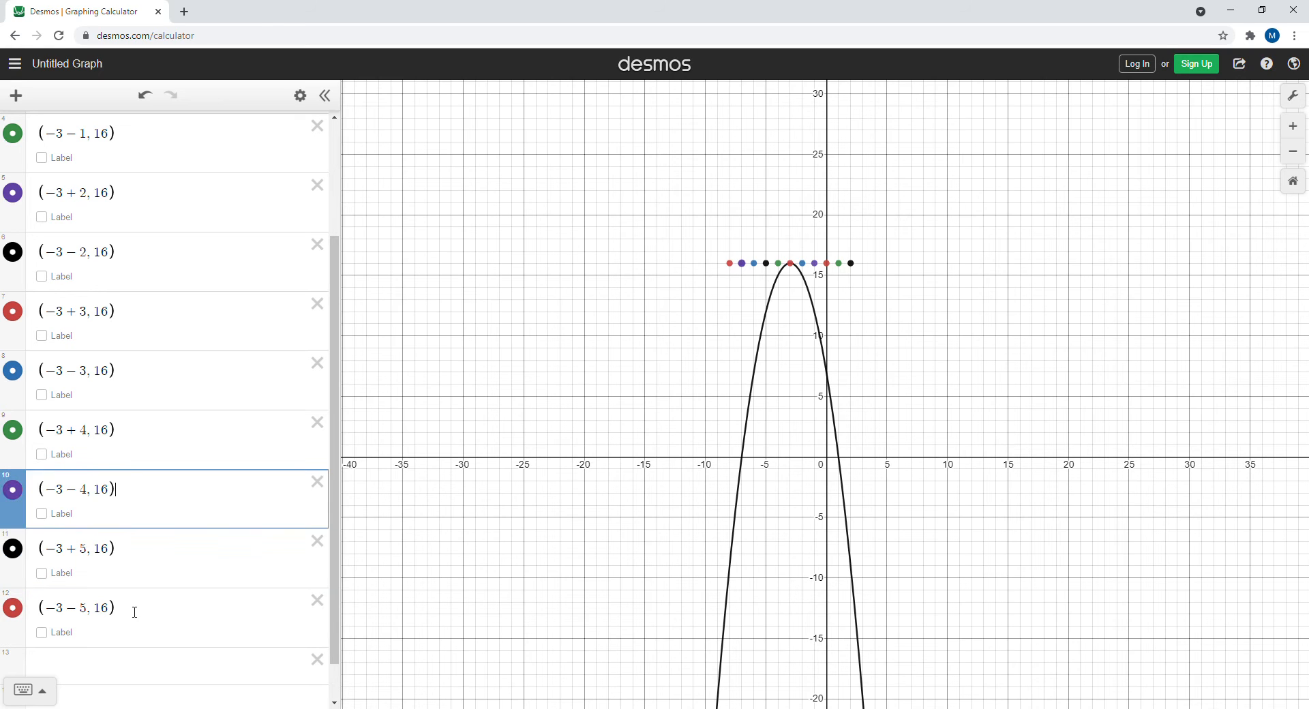
key("Up")
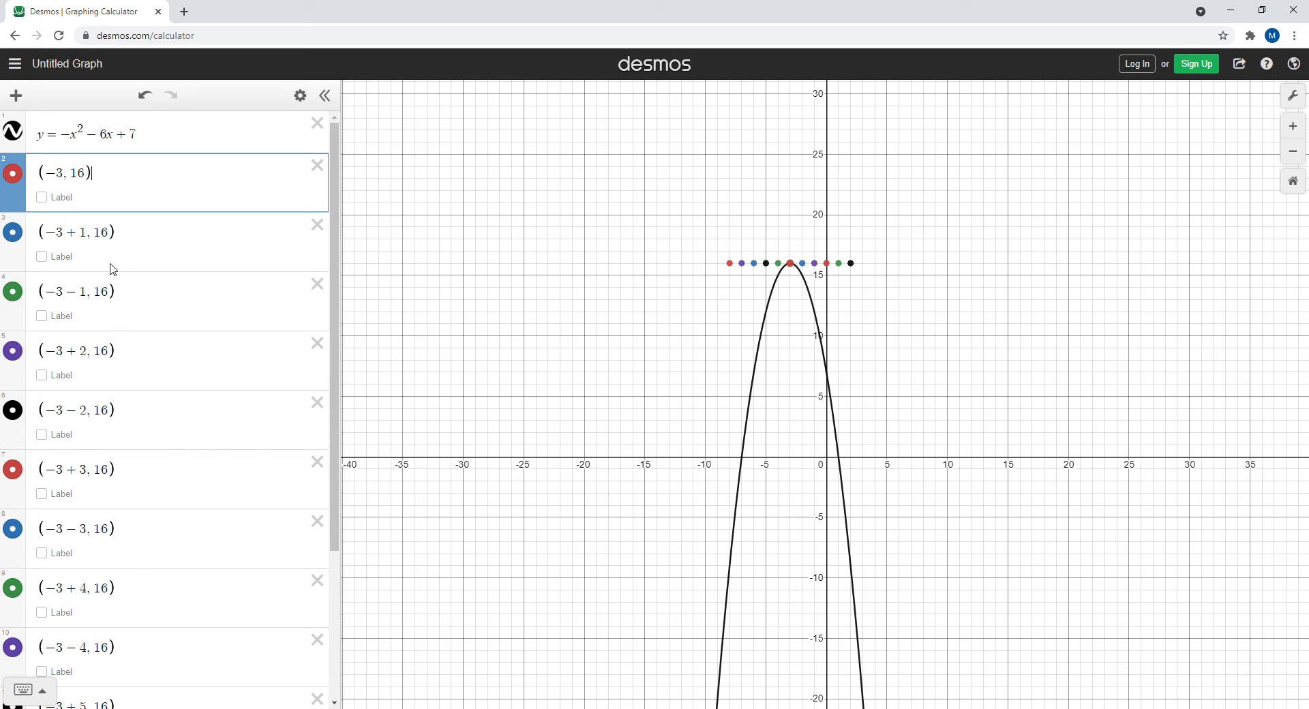
left_click(117, 241)
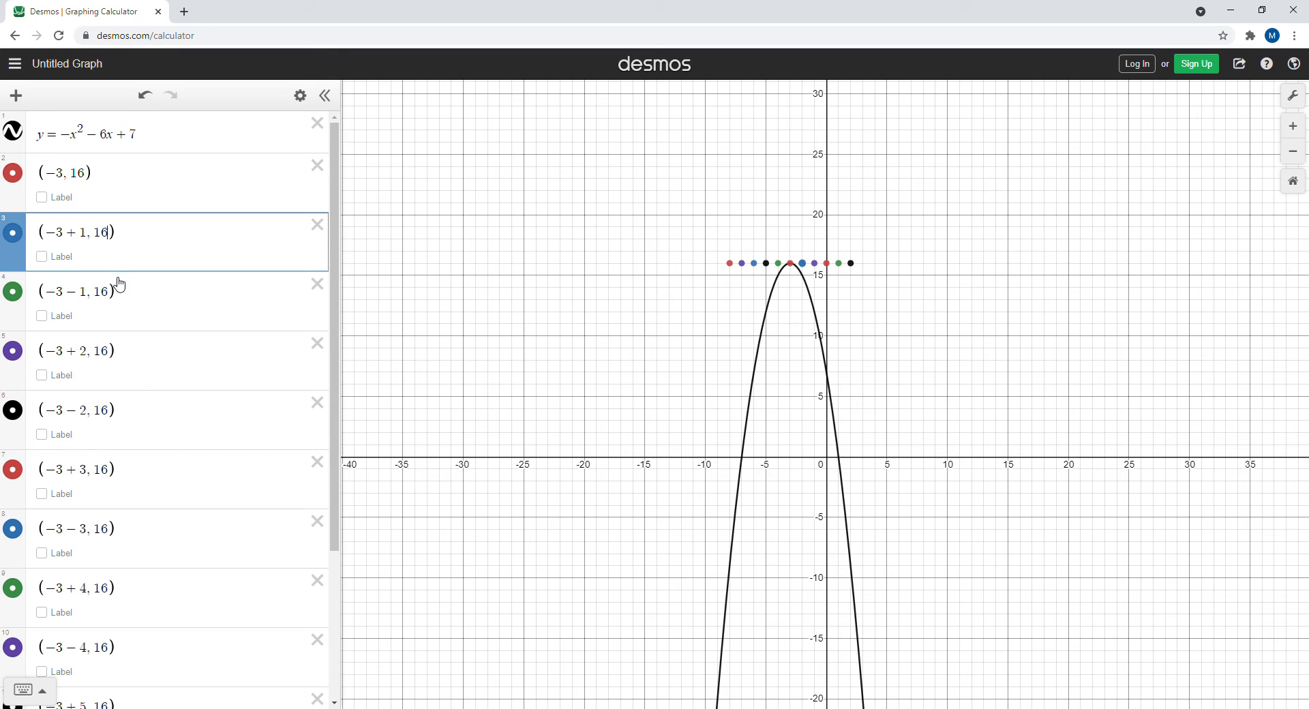
type("-1")
left_click(115, 294)
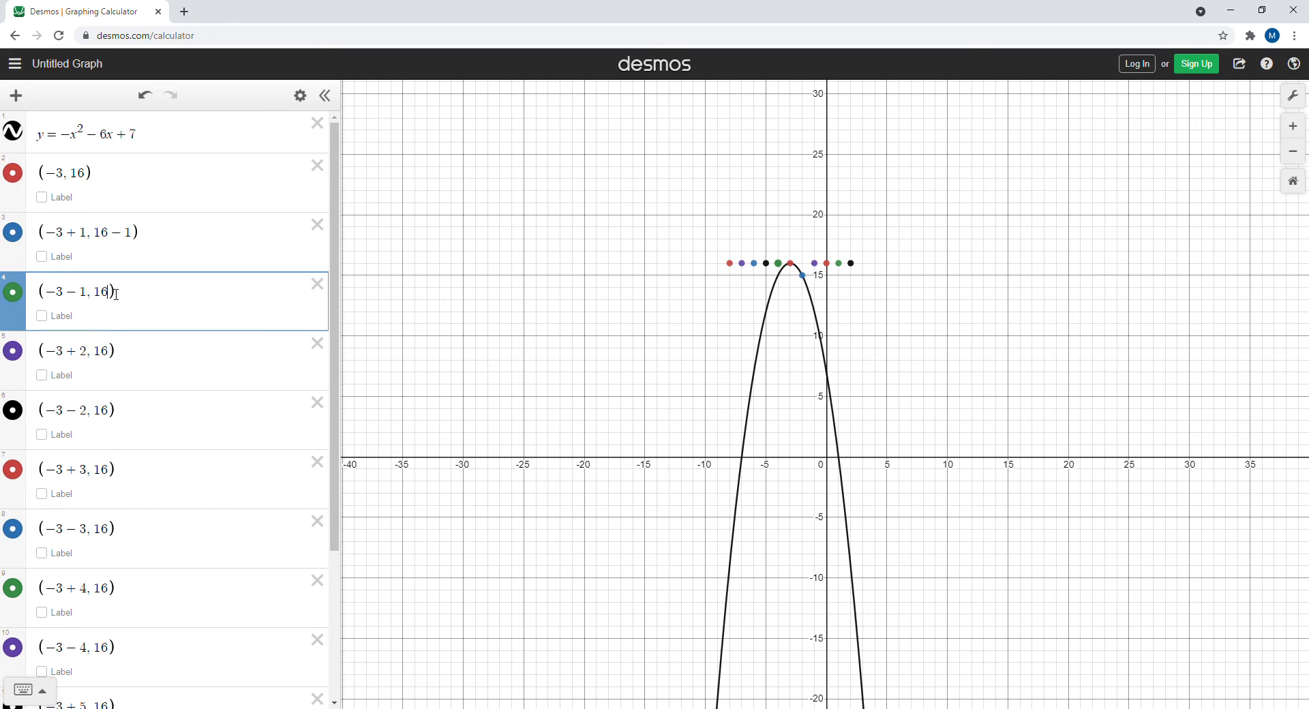
type("-1")
left_click(112, 354)
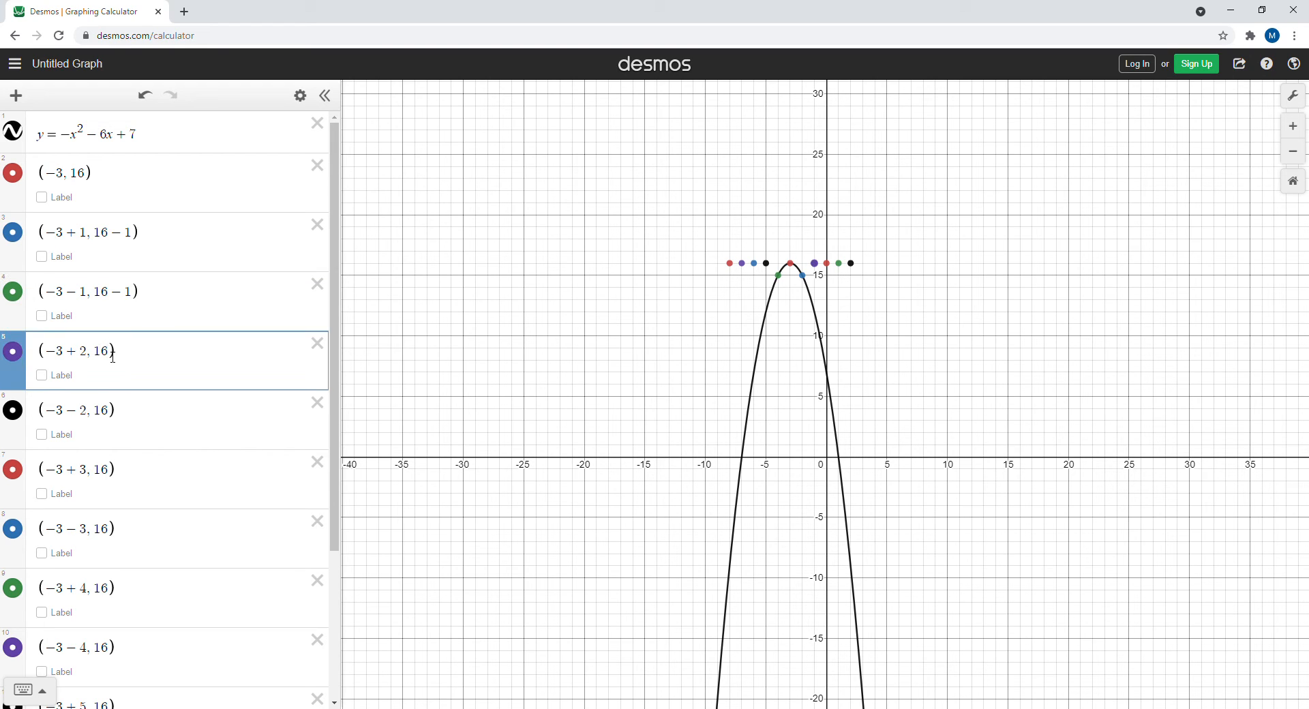
type("-4")
left_click(114, 416)
type("-4")
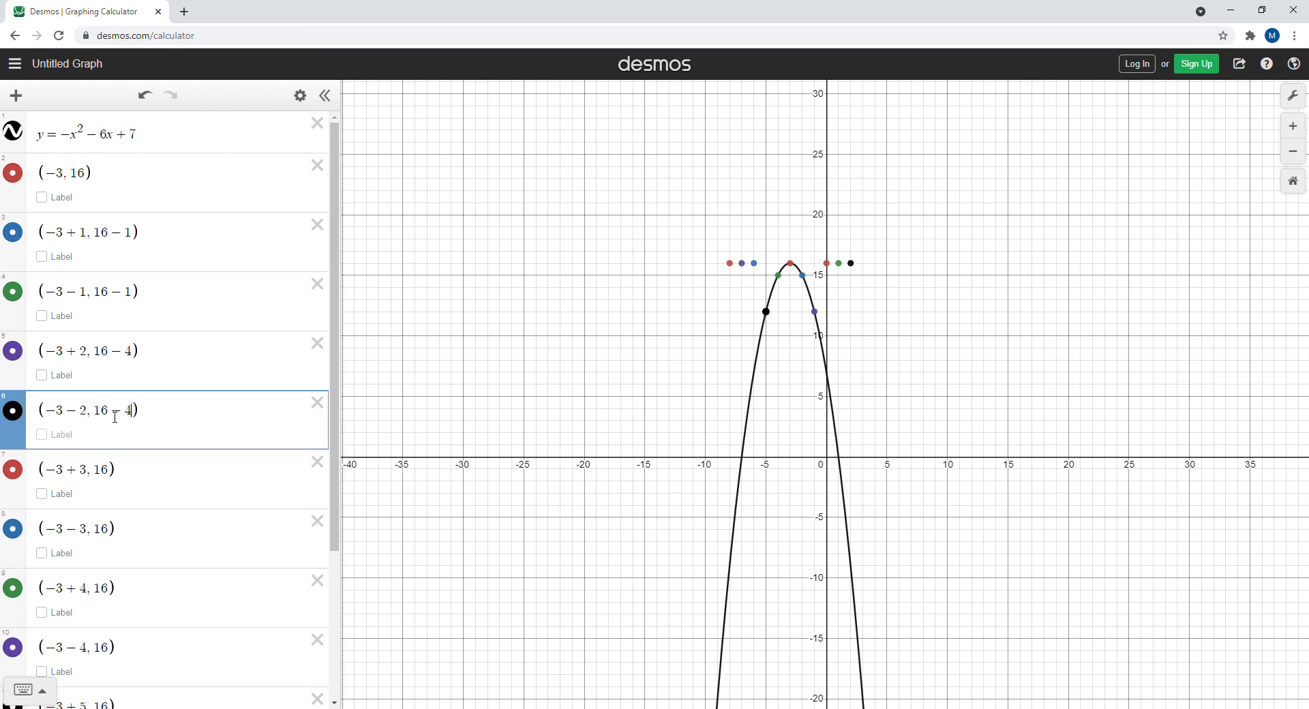
Set the y-coordinate of the -3+3 point to 16-9
left_click(115, 477)
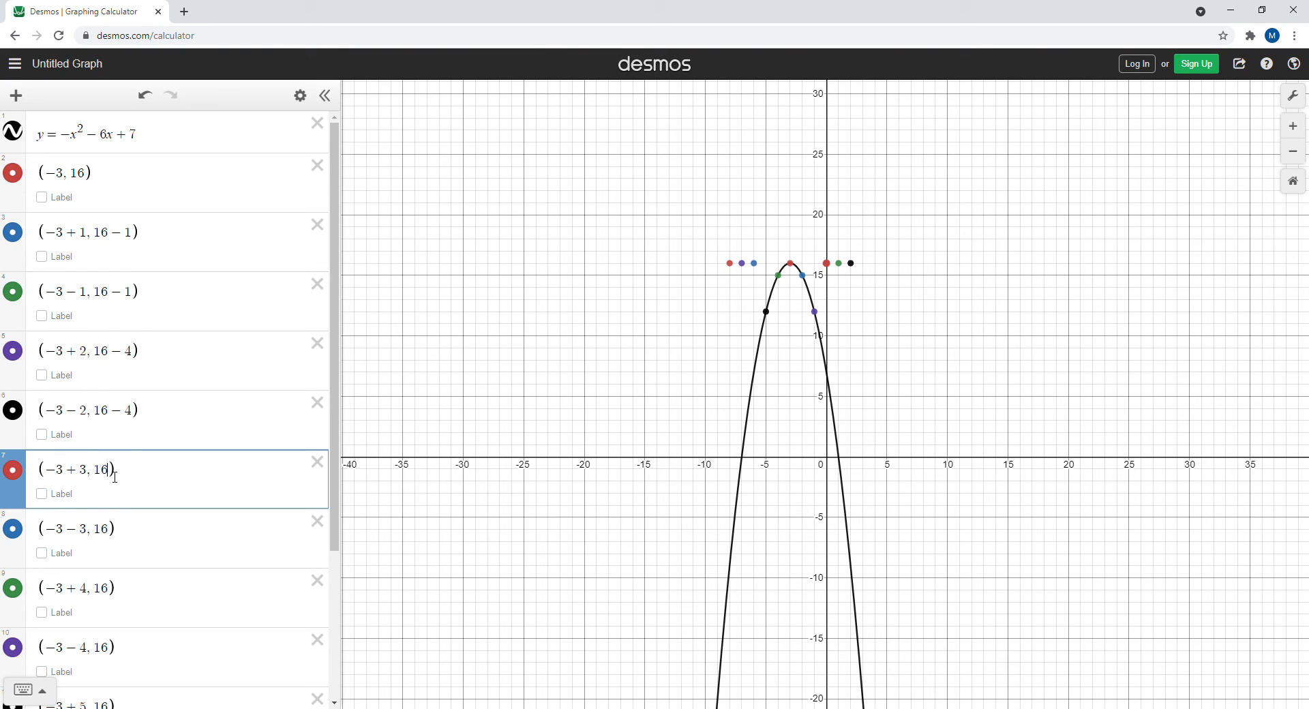
type("-3")
key("BackSpace")
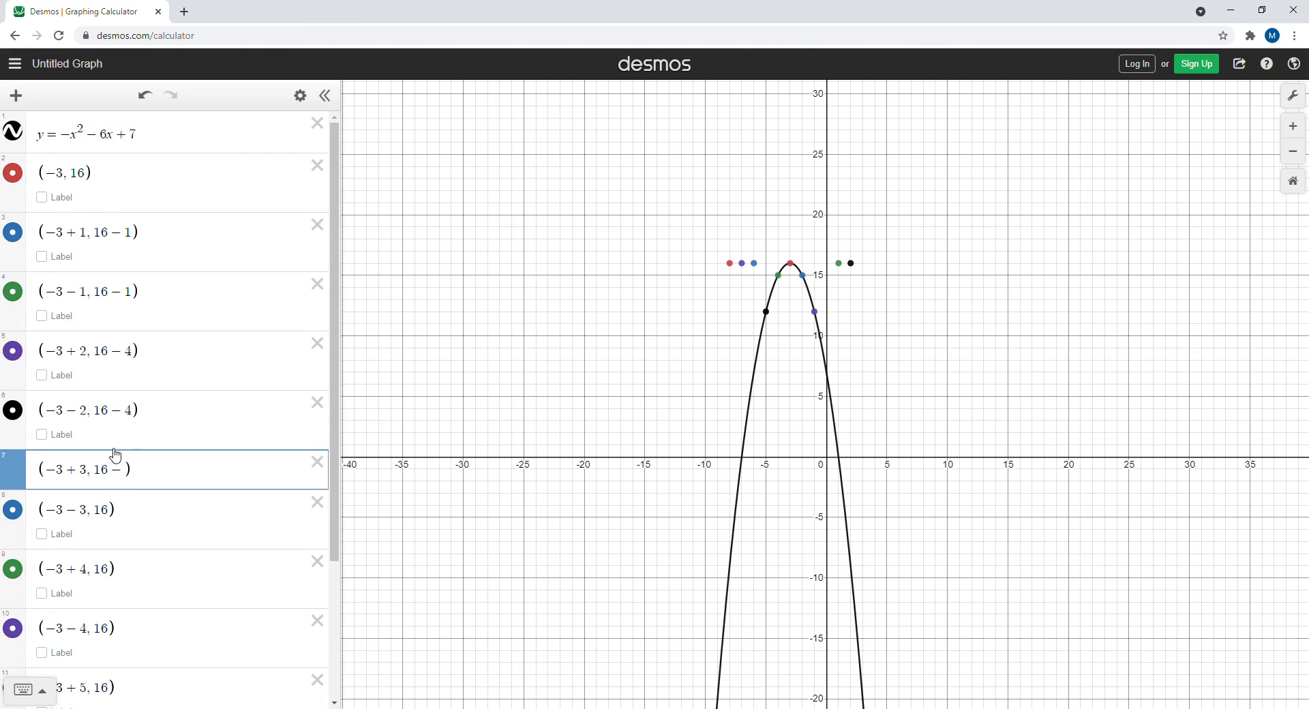
type("9")
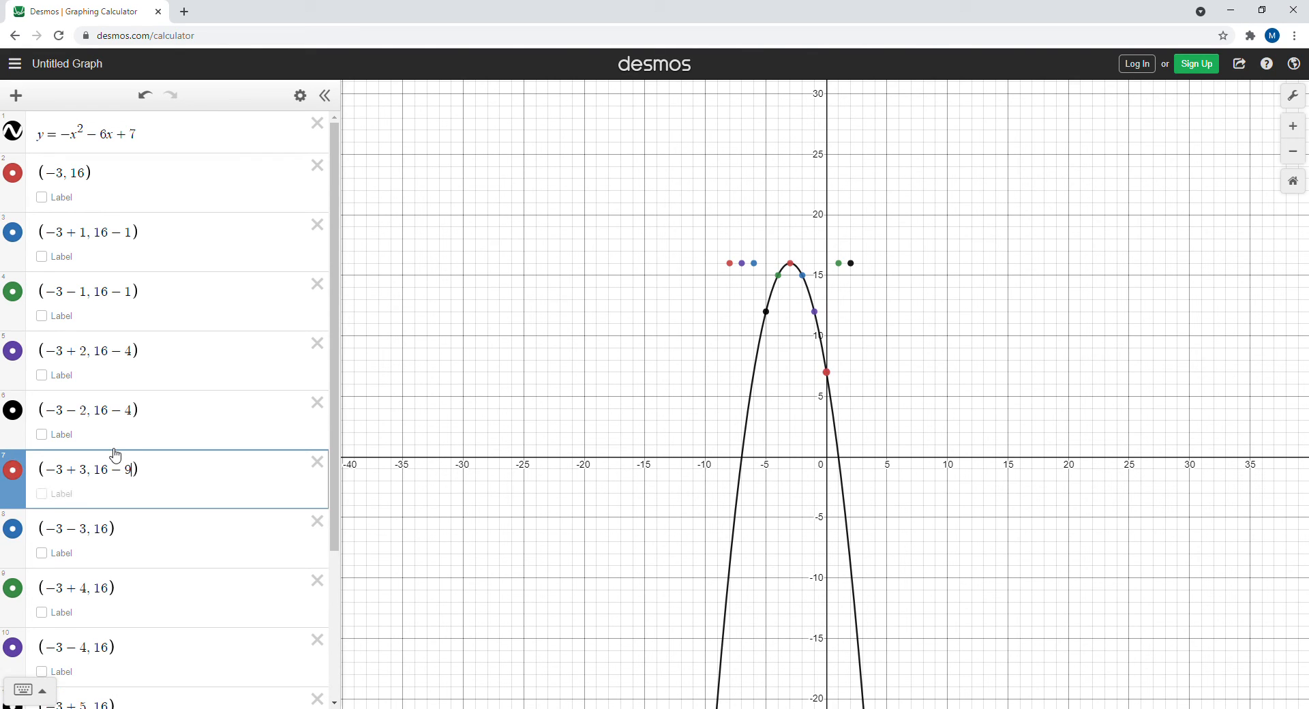
Set the y-coordinate of the -3-3 point to 16-9 and of both ±4 points to 16-16
left_click(113, 530)
type("-9")
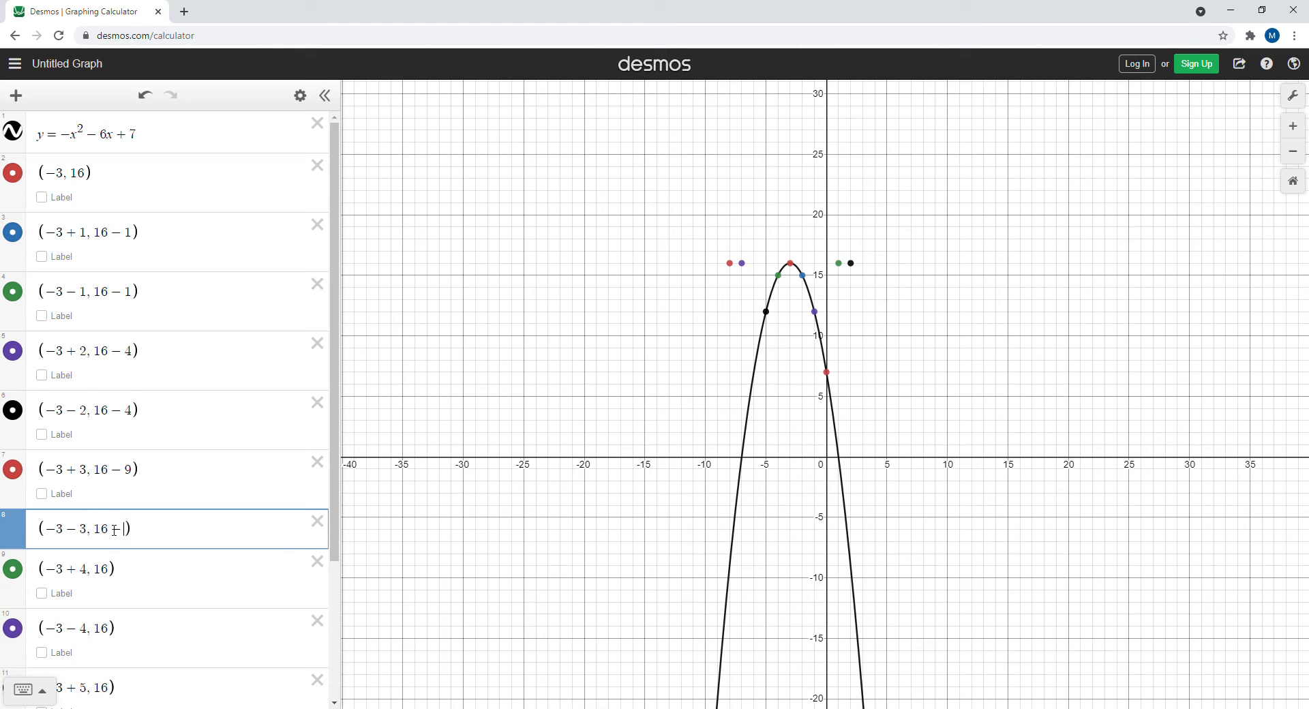
left_click(116, 596)
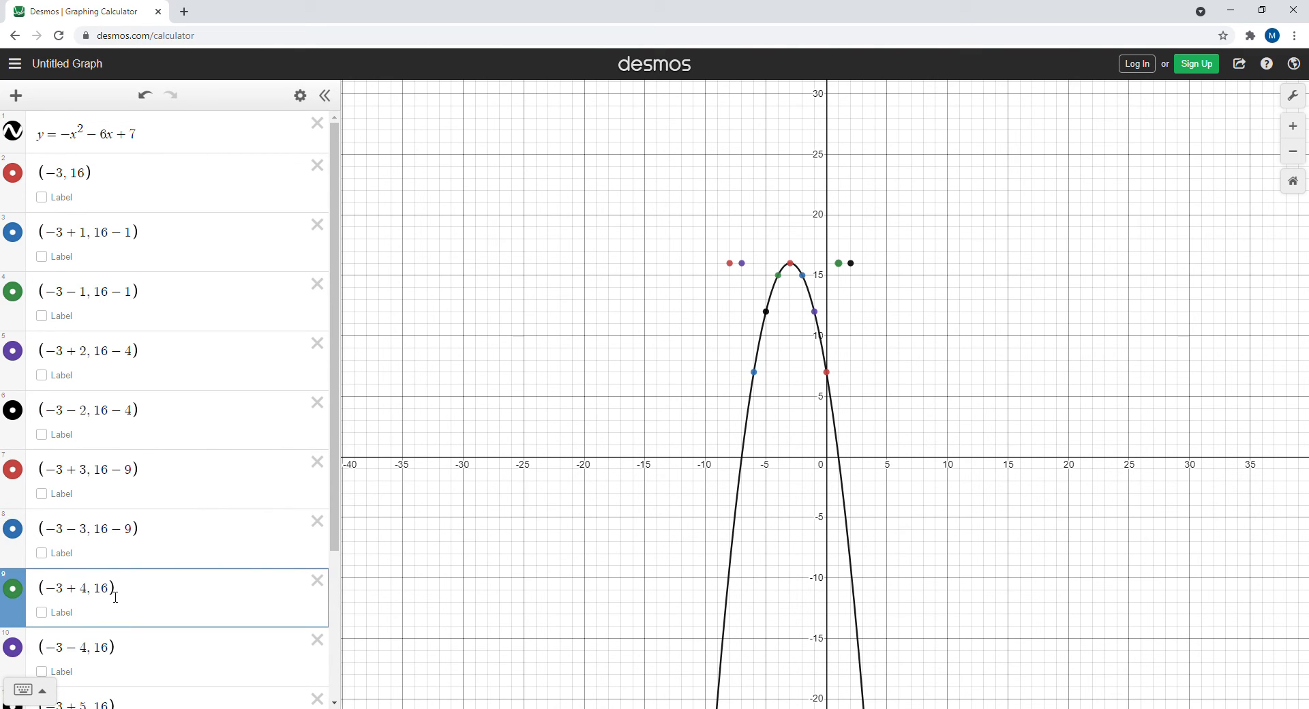
type("-16")
left_click(112, 645)
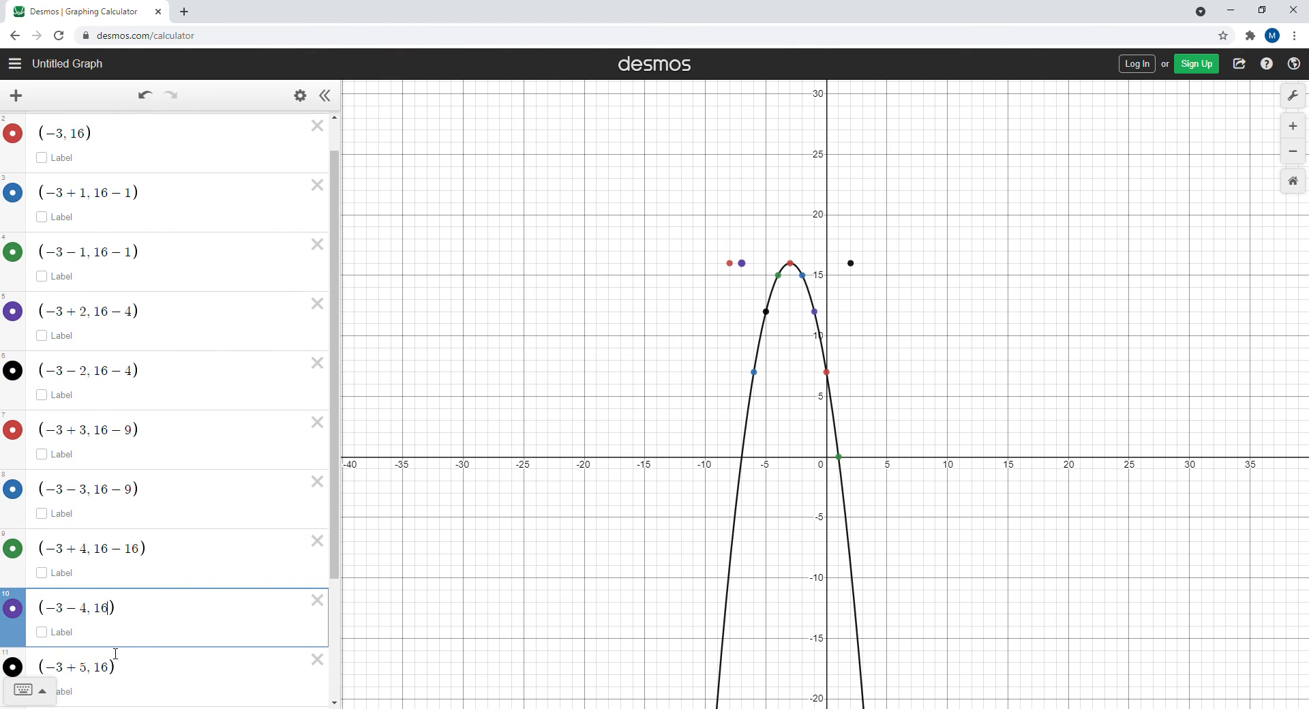
type("-16")
Set the y-coordinates of both ±5 points to 16-25
left_click(115, 670)
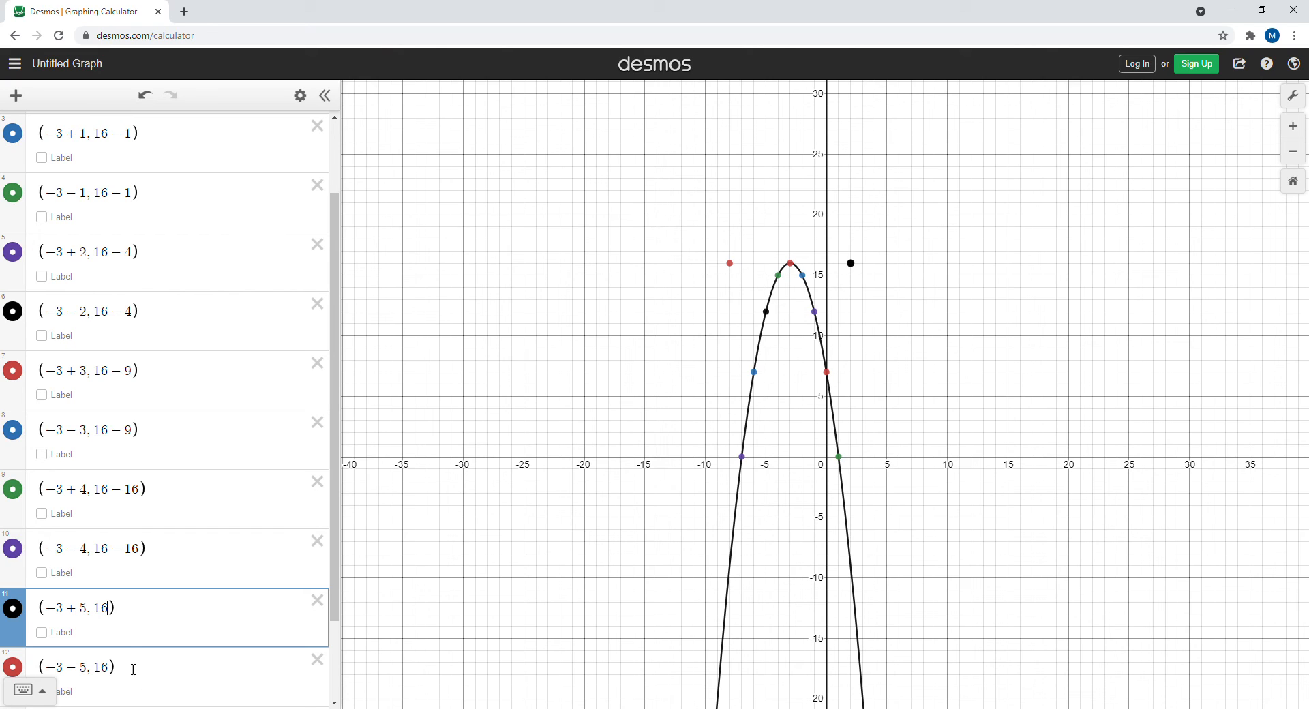
type("-25")
left_click(114, 674)
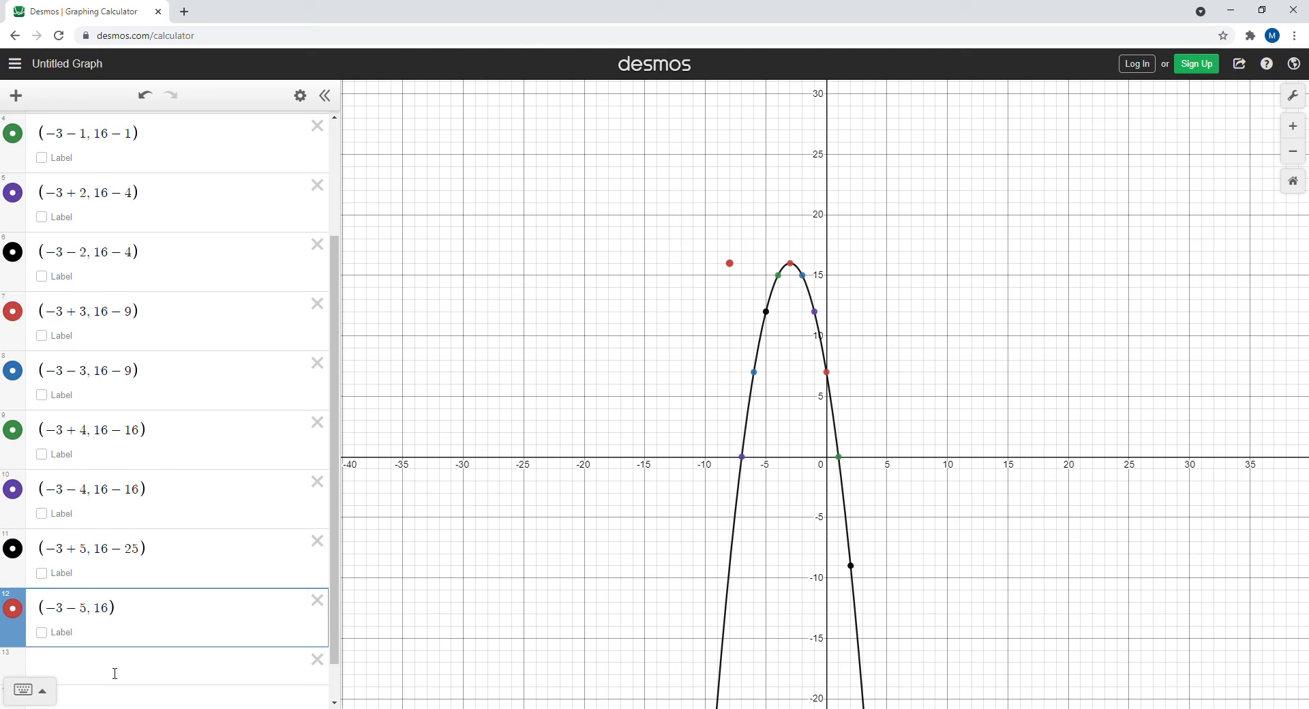
type("-25")
left_click_drag(931, 321, 810, 123)
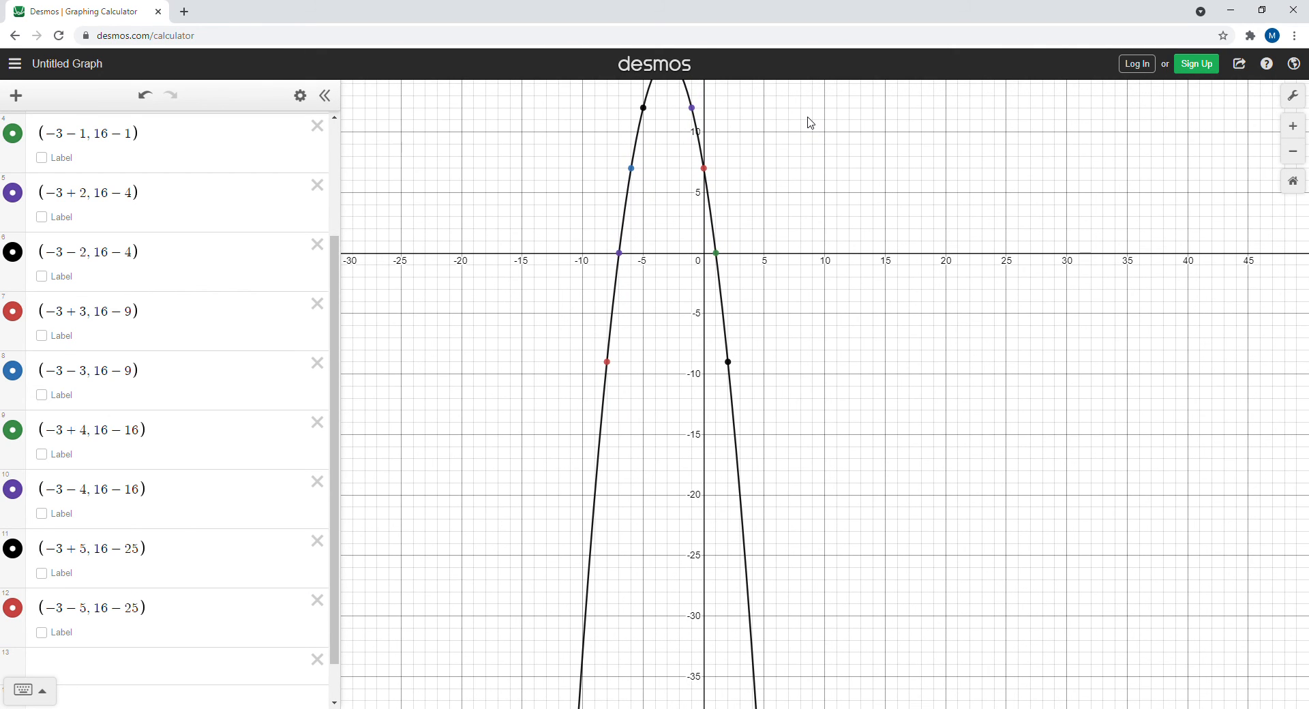
left_click_drag(806, 252, 803, 313)
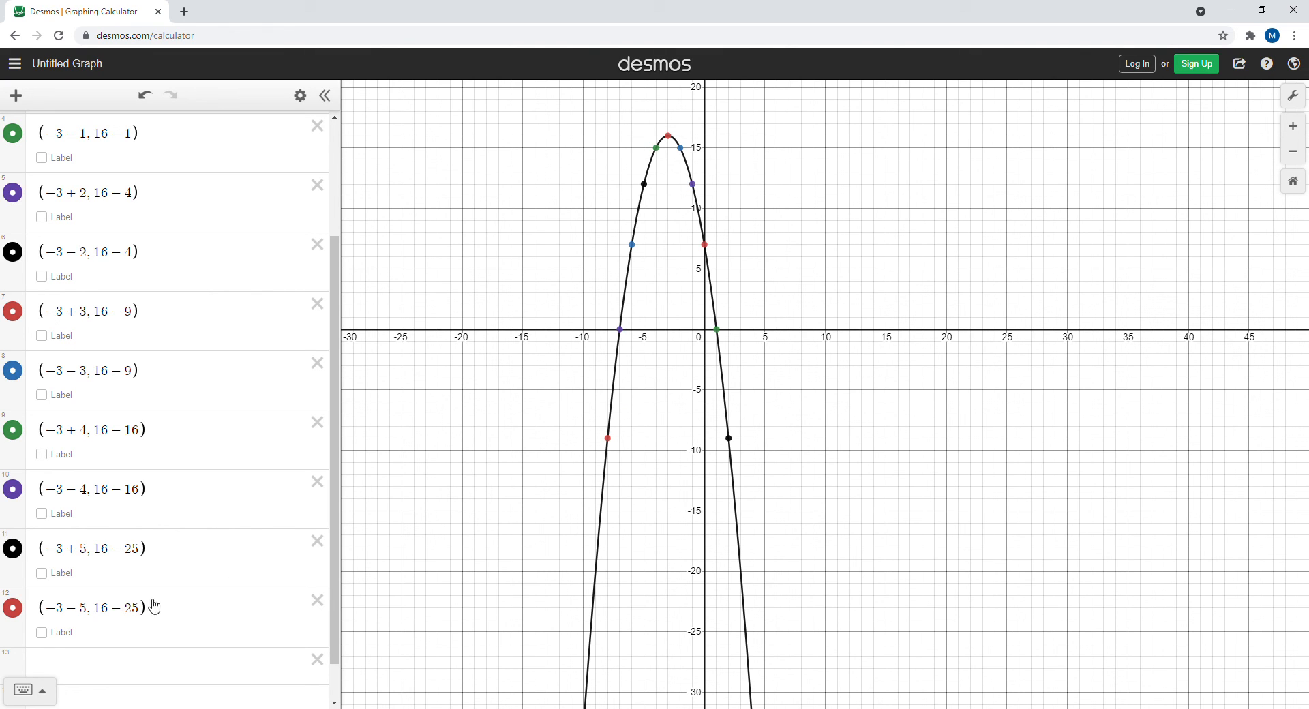
Turn on coordinate labels for all ten stepped-out points
left_click(42, 631)
left_click(42, 573)
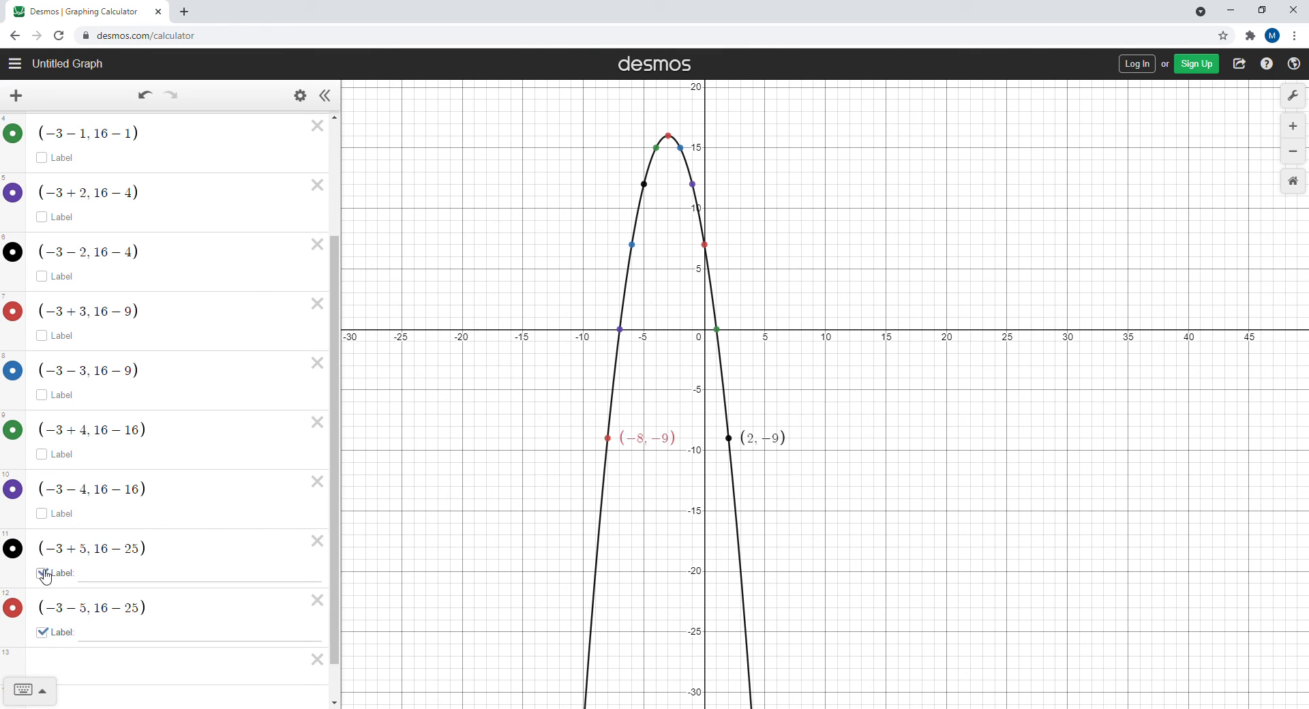
left_click(42, 513)
left_click(43, 454)
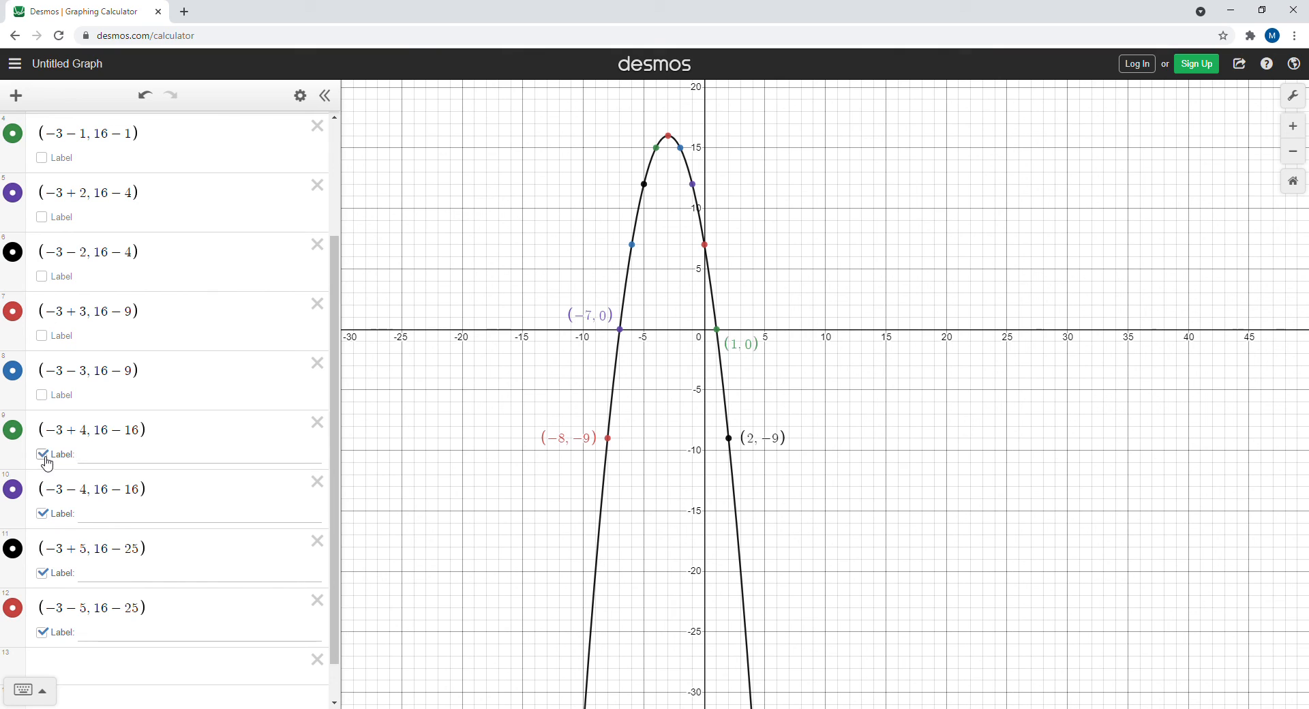
left_click(42, 395)
left_click(42, 335)
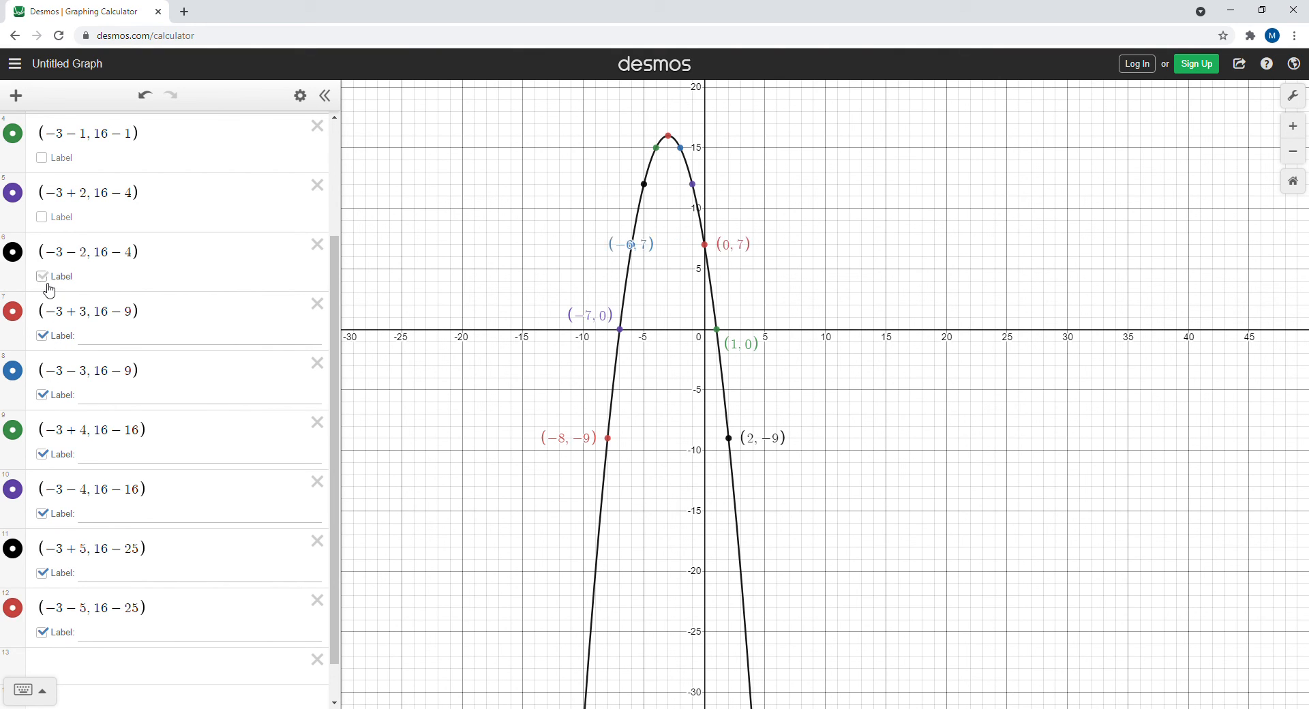
left_click(42, 276)
left_click(43, 217)
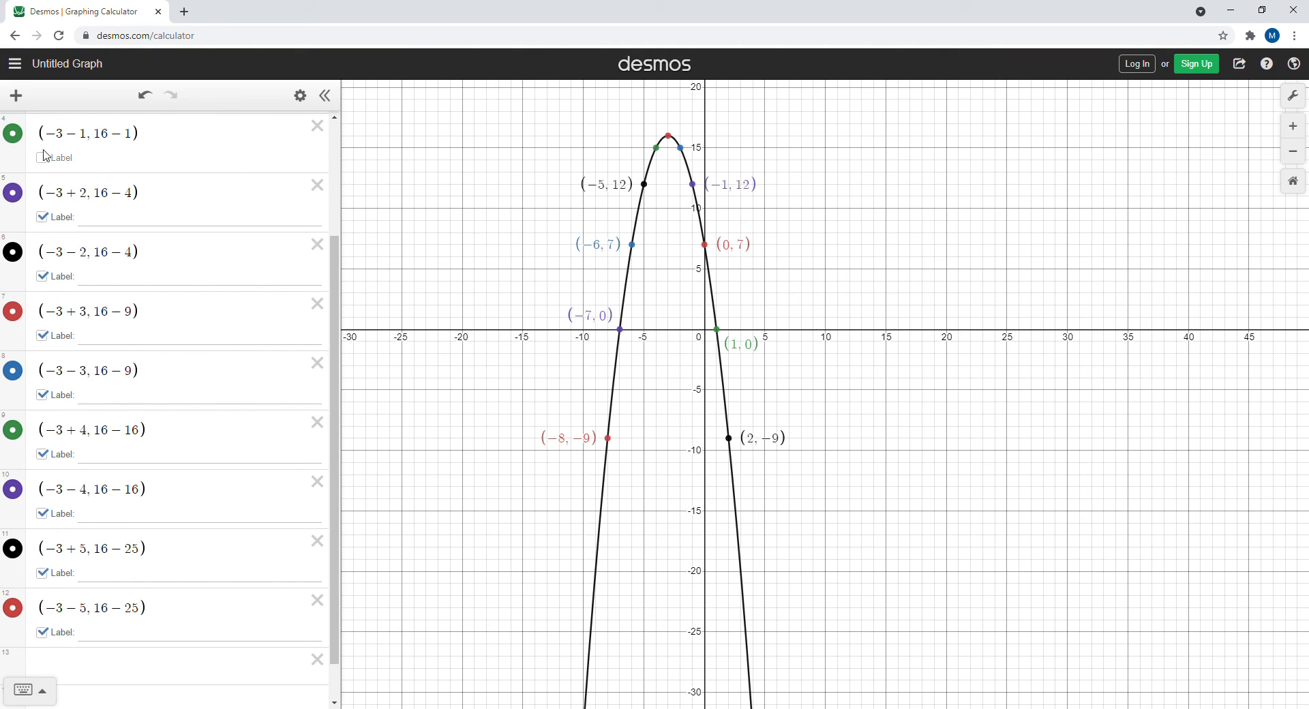
left_click(42, 158)
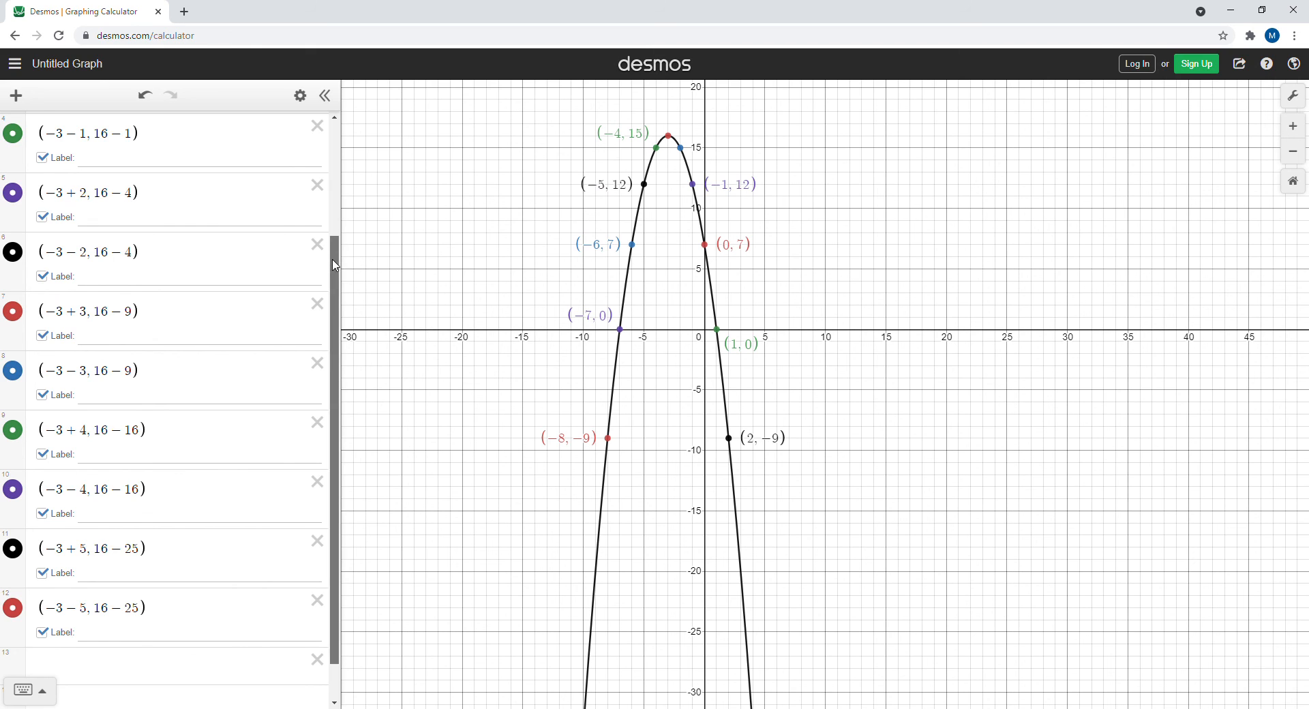
left_click_drag(334, 258, 334, 140)
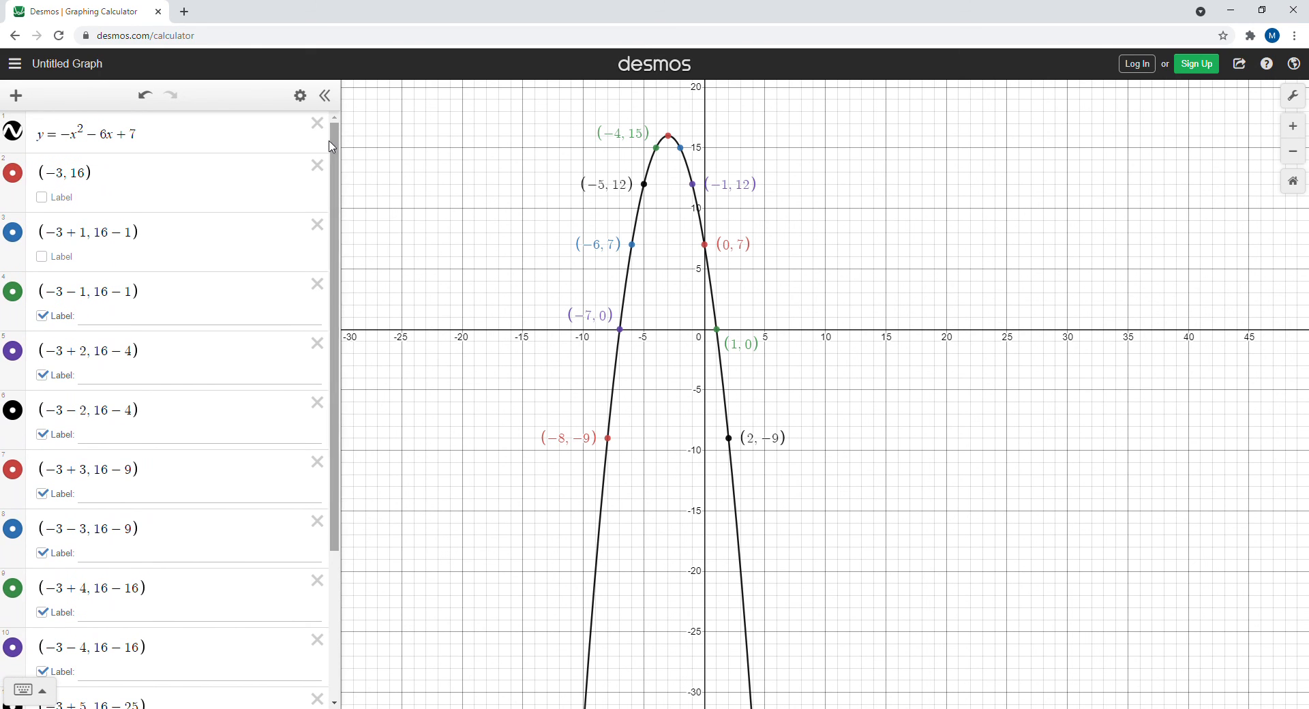
left_click(43, 257)
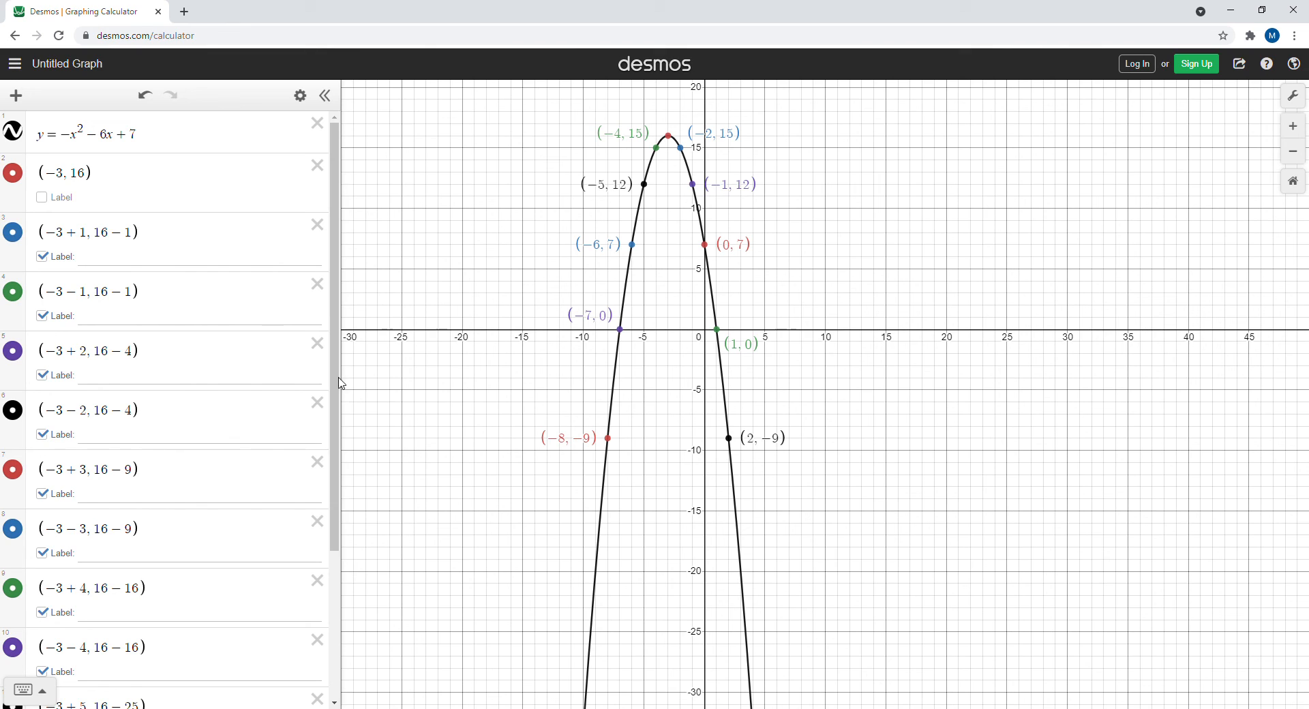
Add a new expression with the factored equation y = -(x+7)(x-1)
left_click_drag(336, 373, 312, 521)
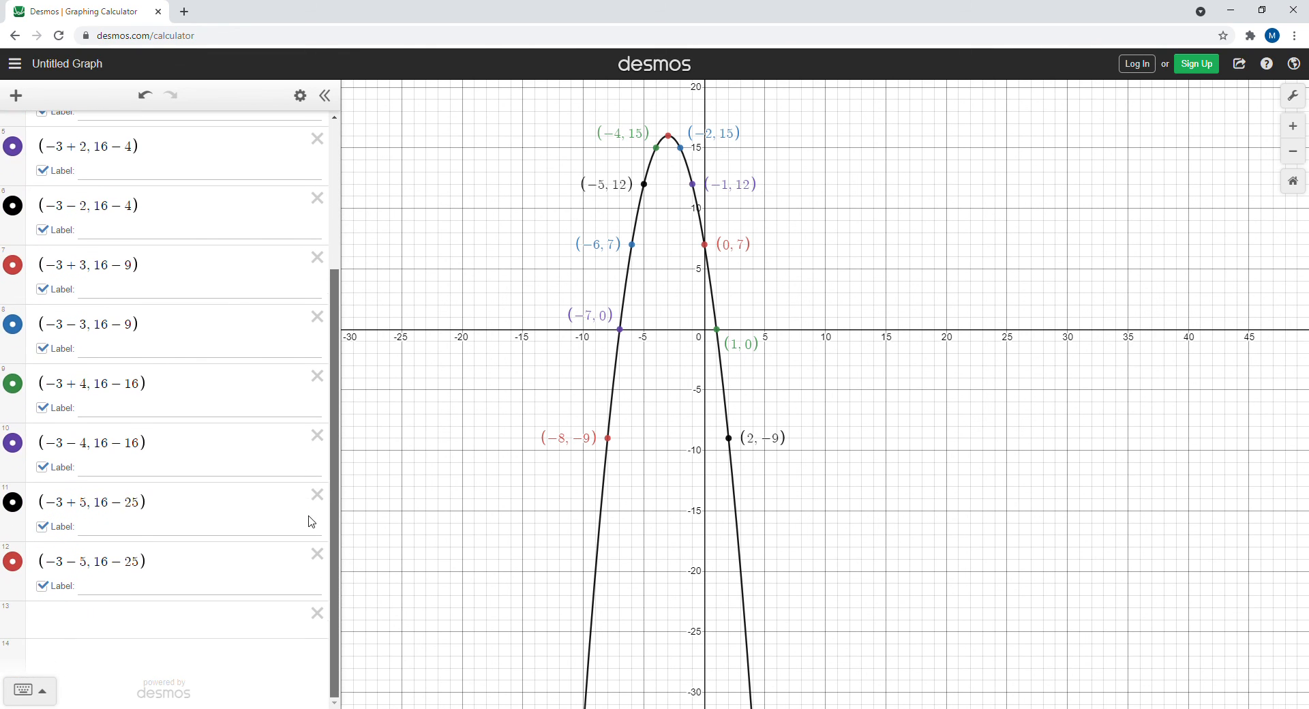
left_click(61, 626)
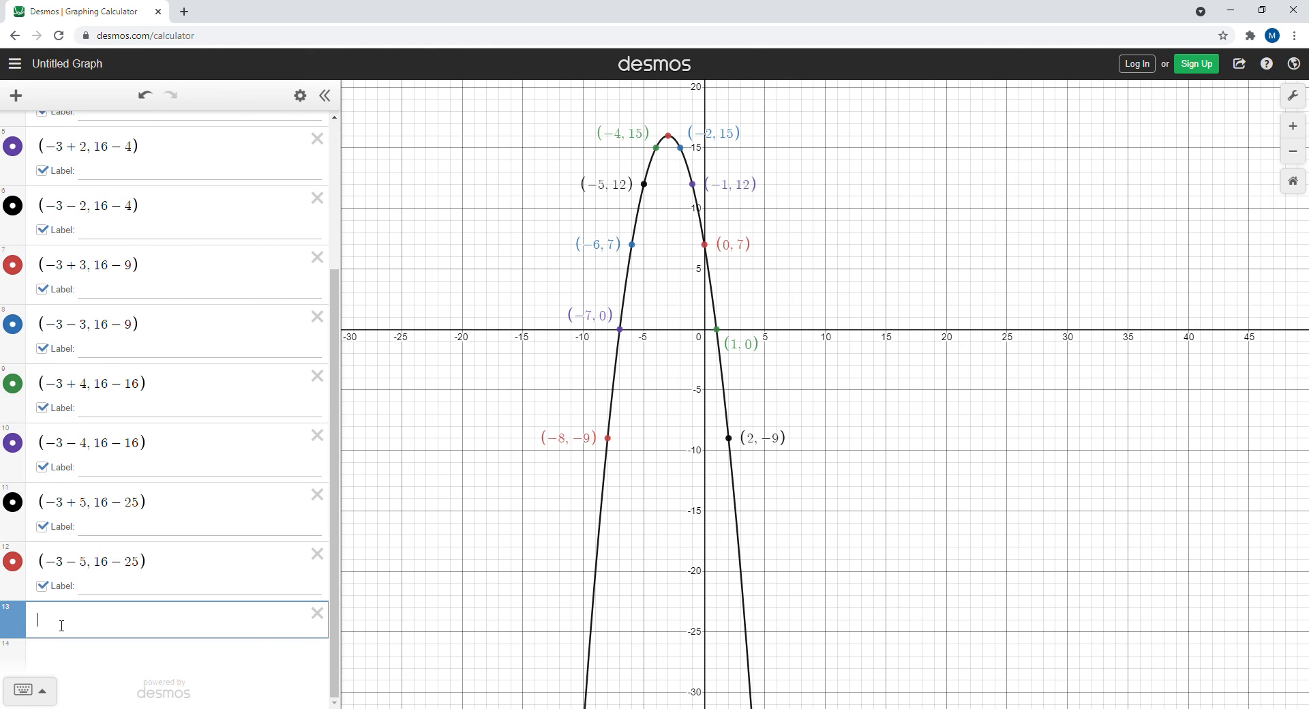
type("y=(")
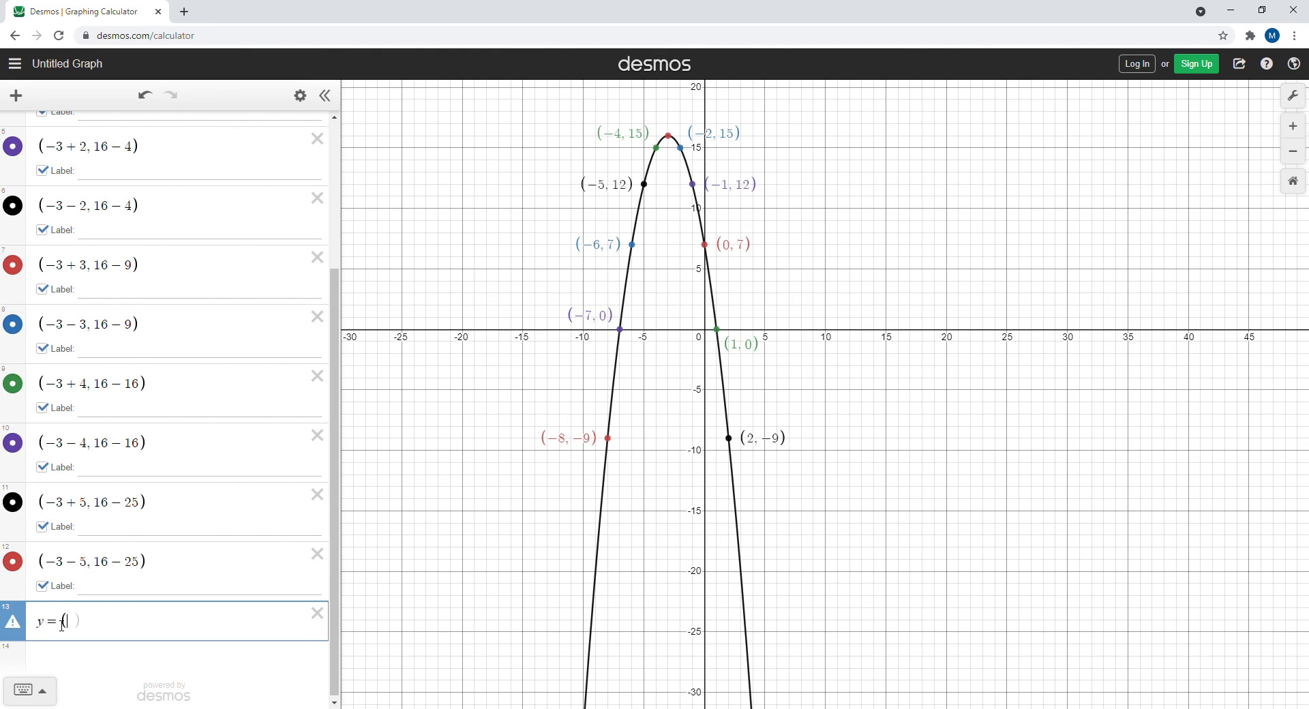
type("x")
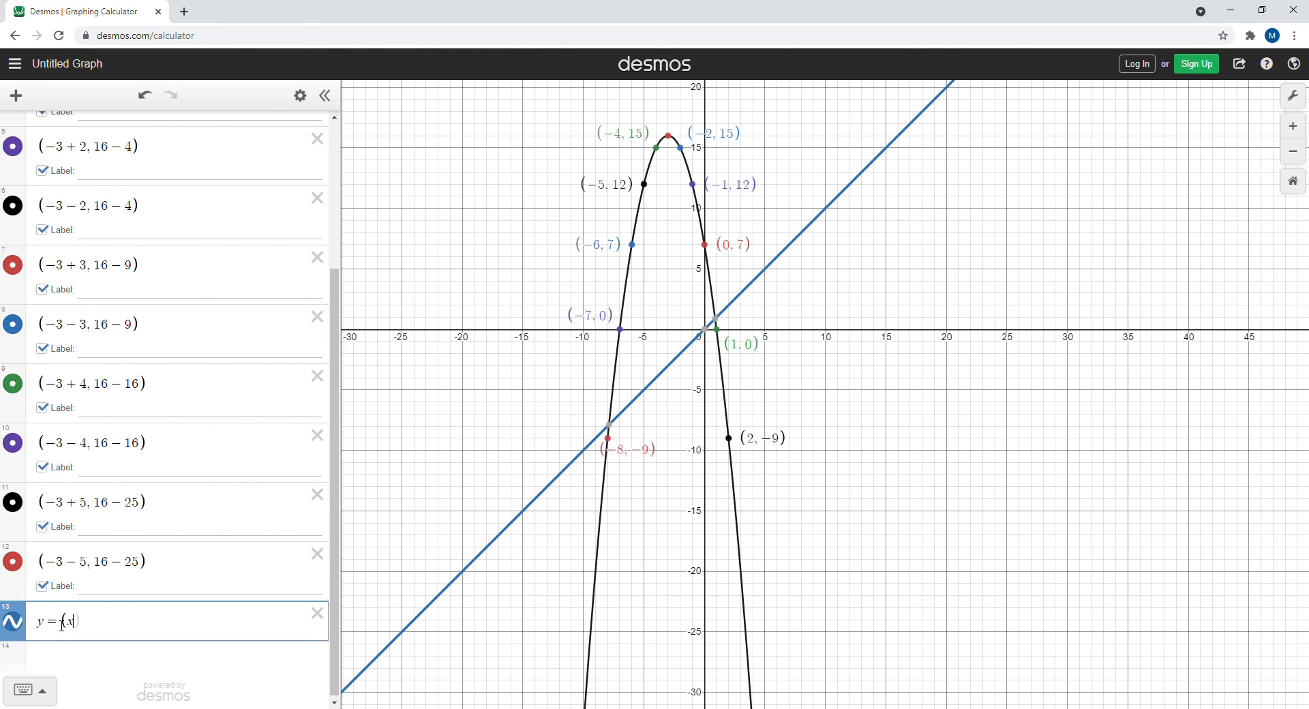
type("+7")
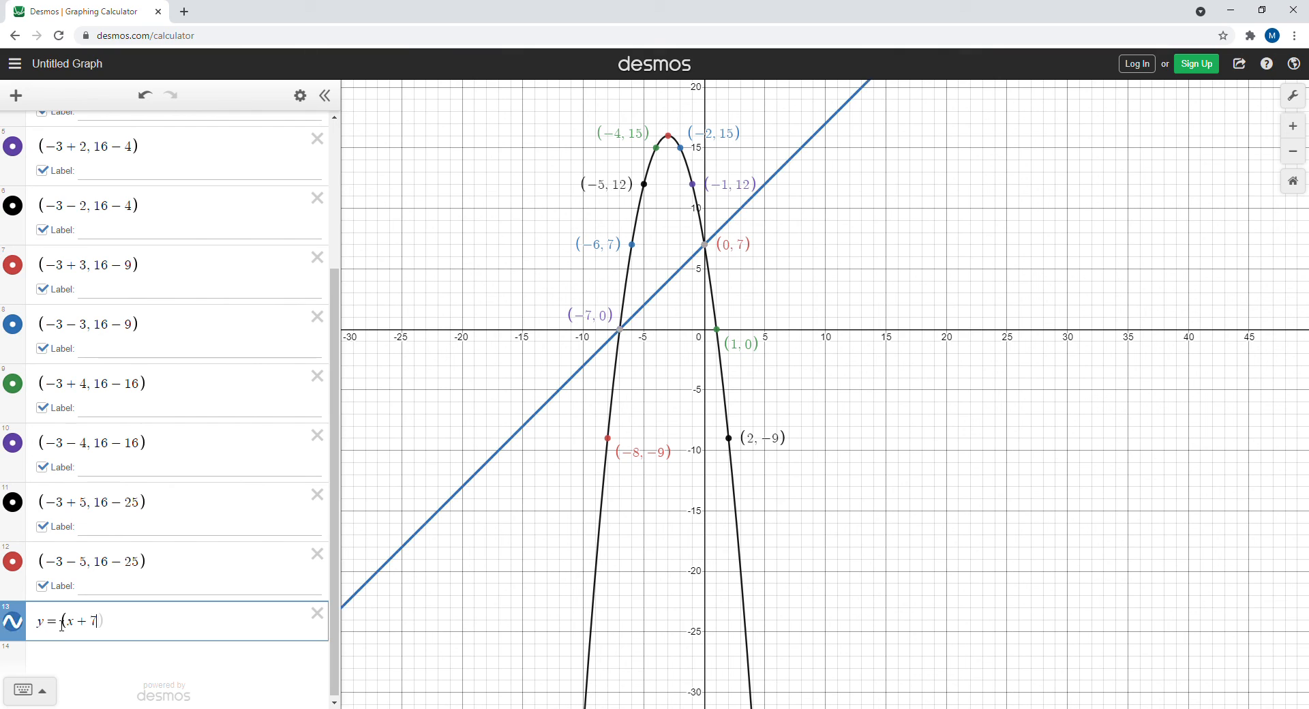
type(")(")
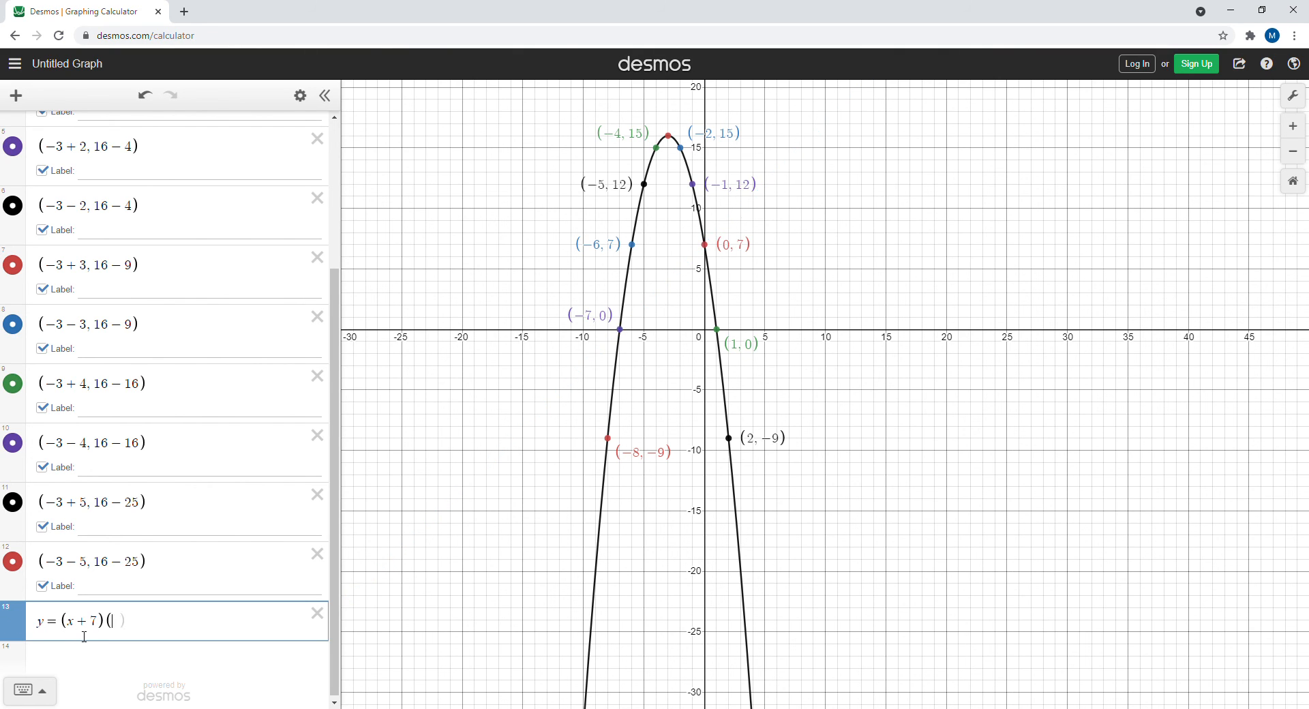
type("x")
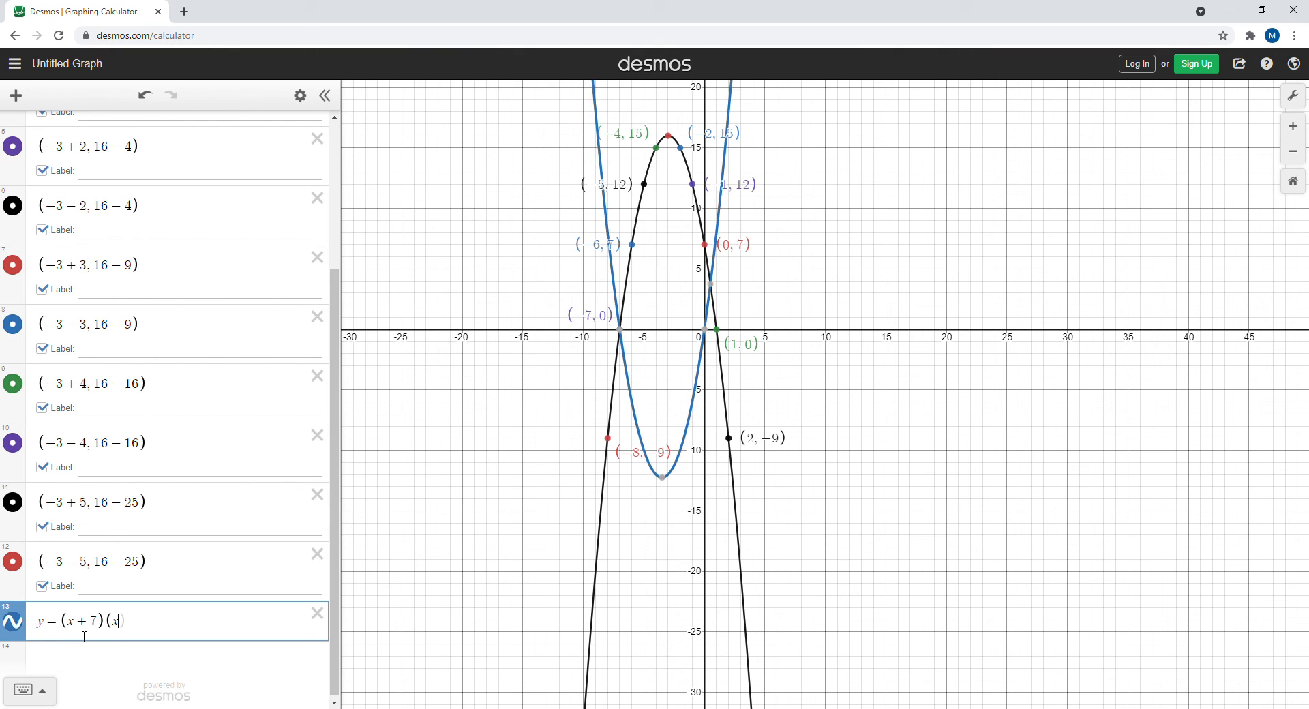
type("-1)")
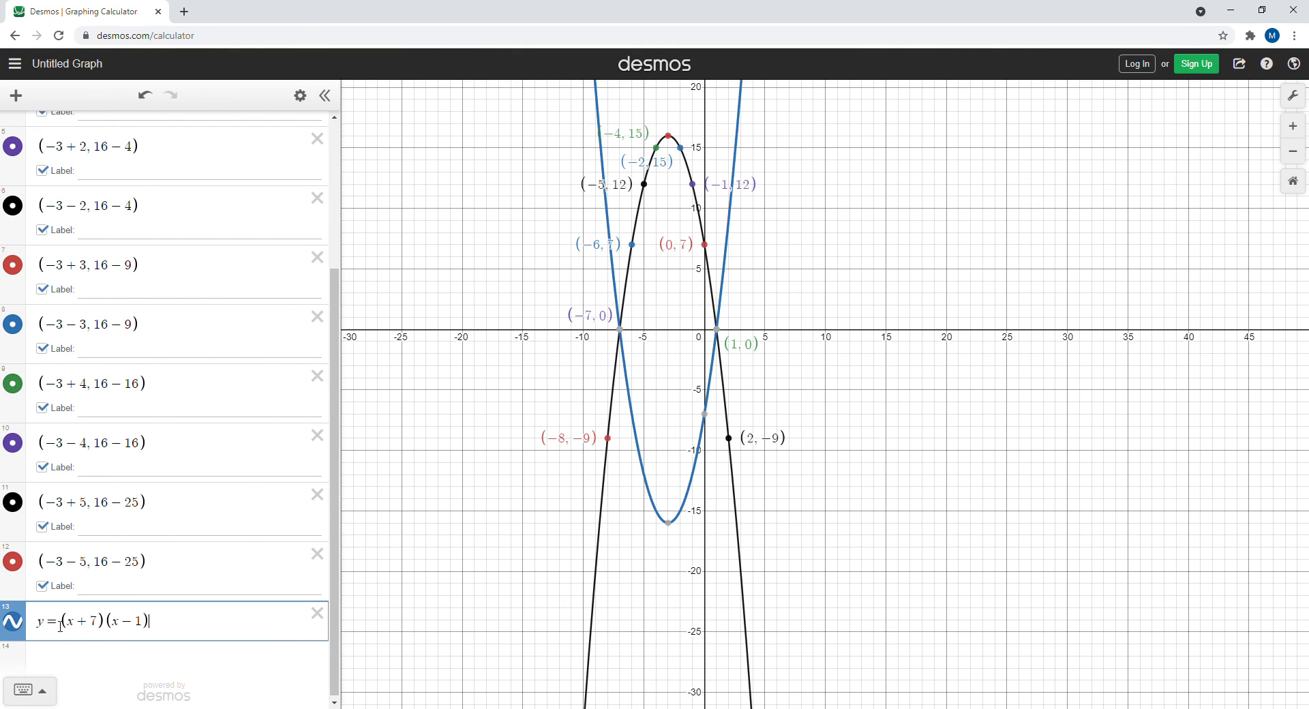
type("-")
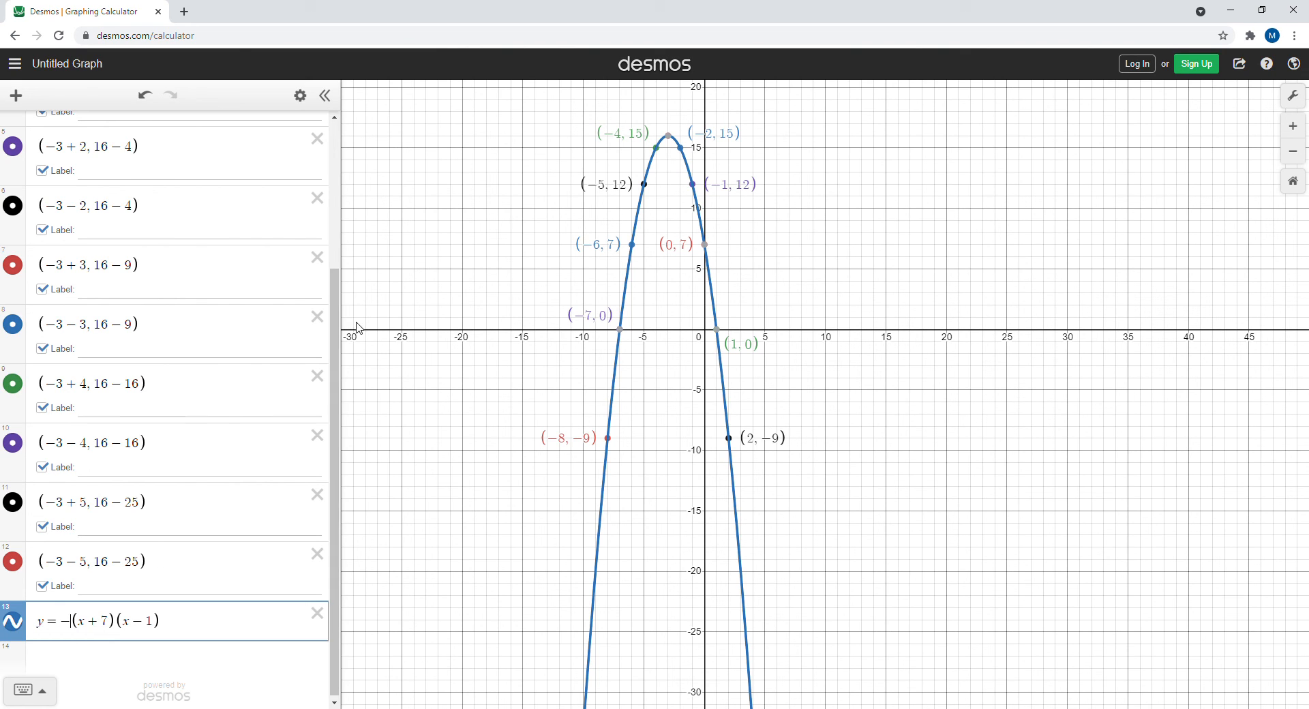
Toggle the factored curve's visibility off and on to compare it with the original parabola
left_click_drag(339, 312, 339, 161)
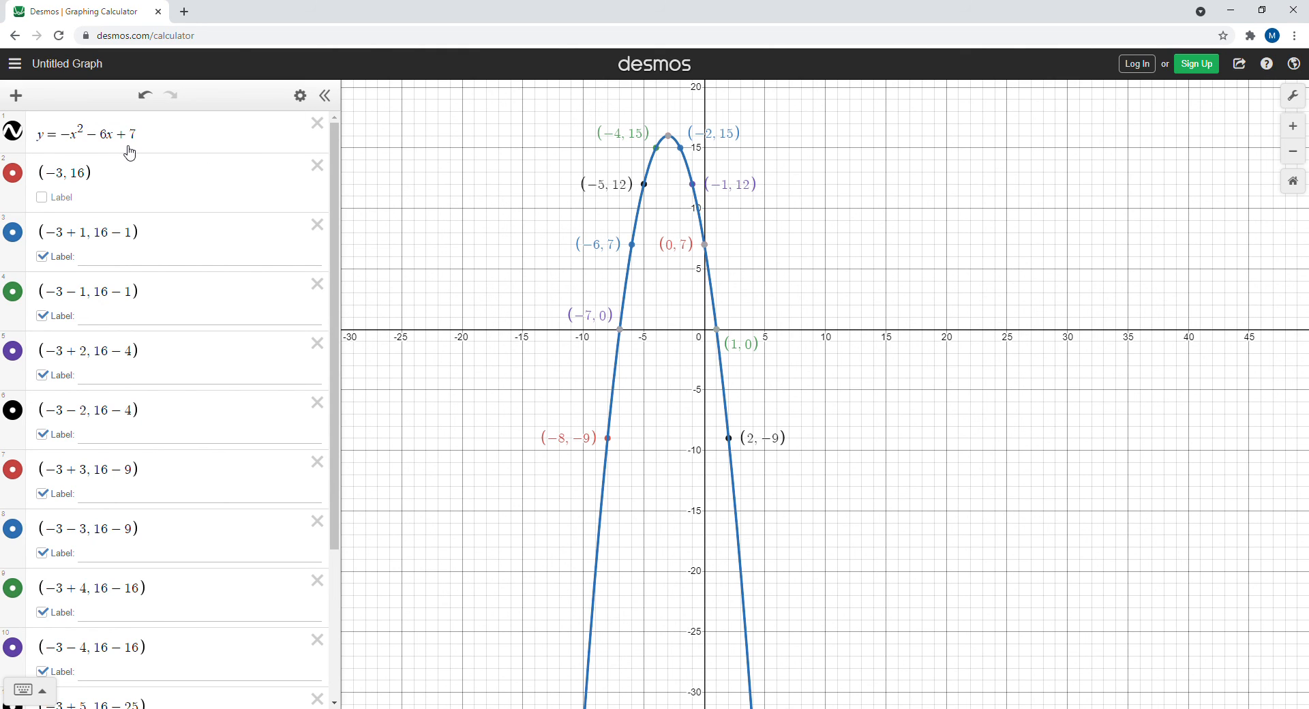
left_click_drag(335, 134, 334, 282)
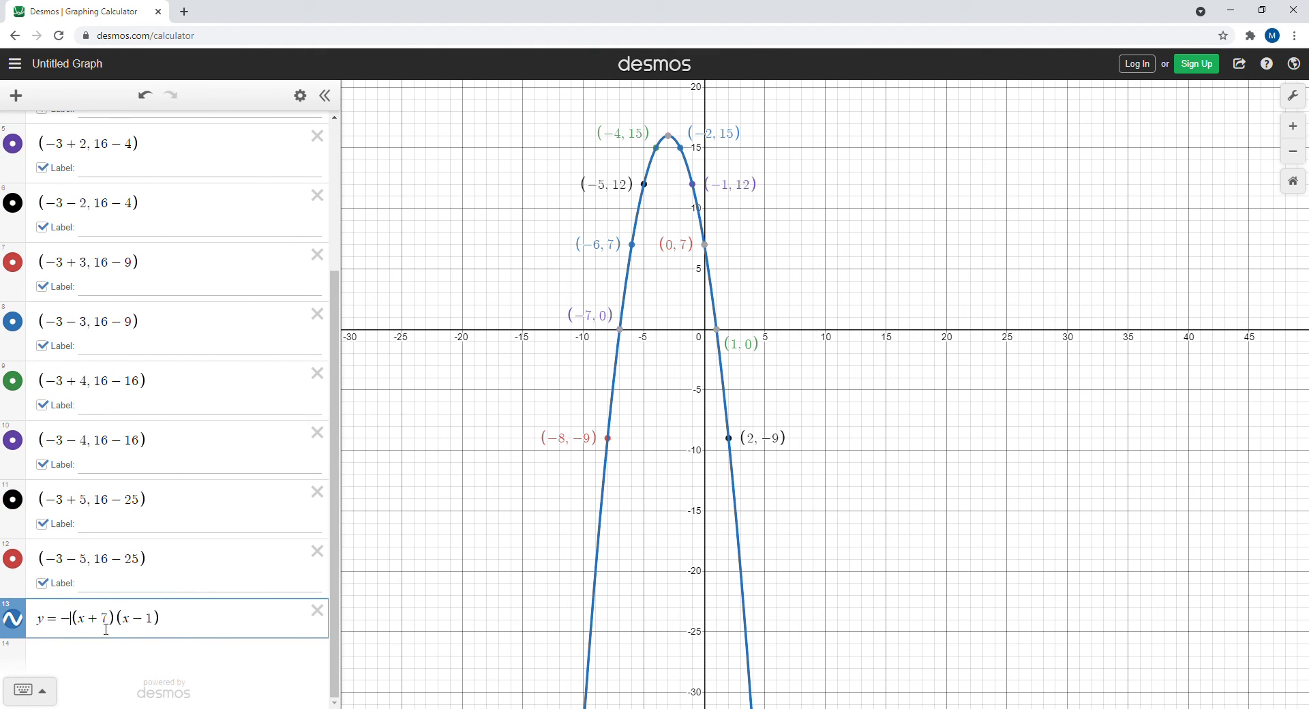
left_click(19, 622)
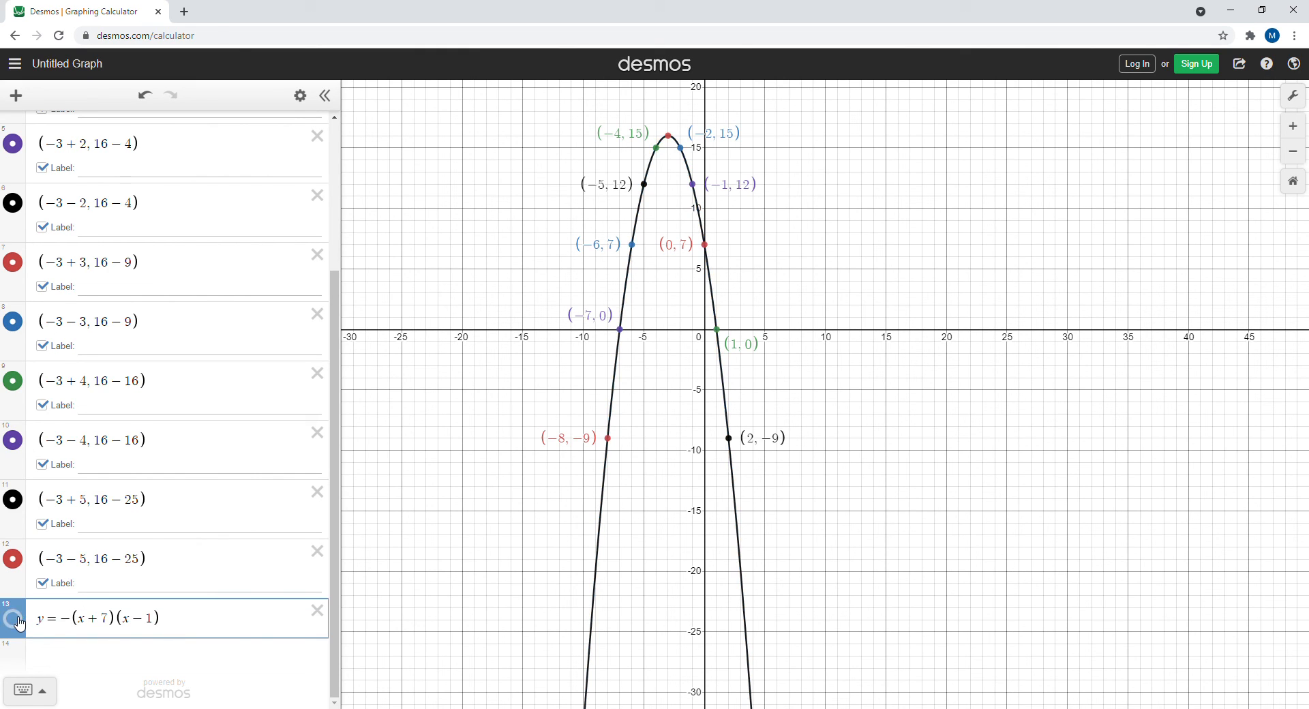
left_click(20, 621)
left_click(19, 622)
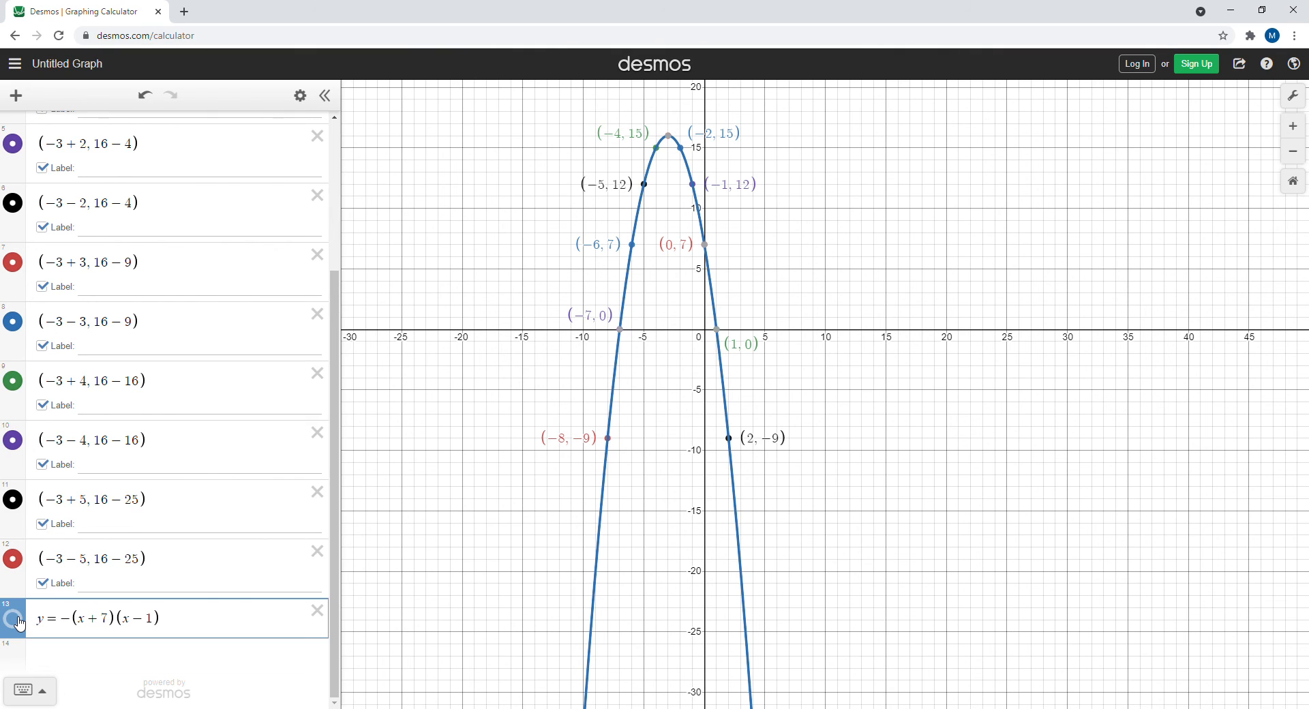
left_click(20, 621)
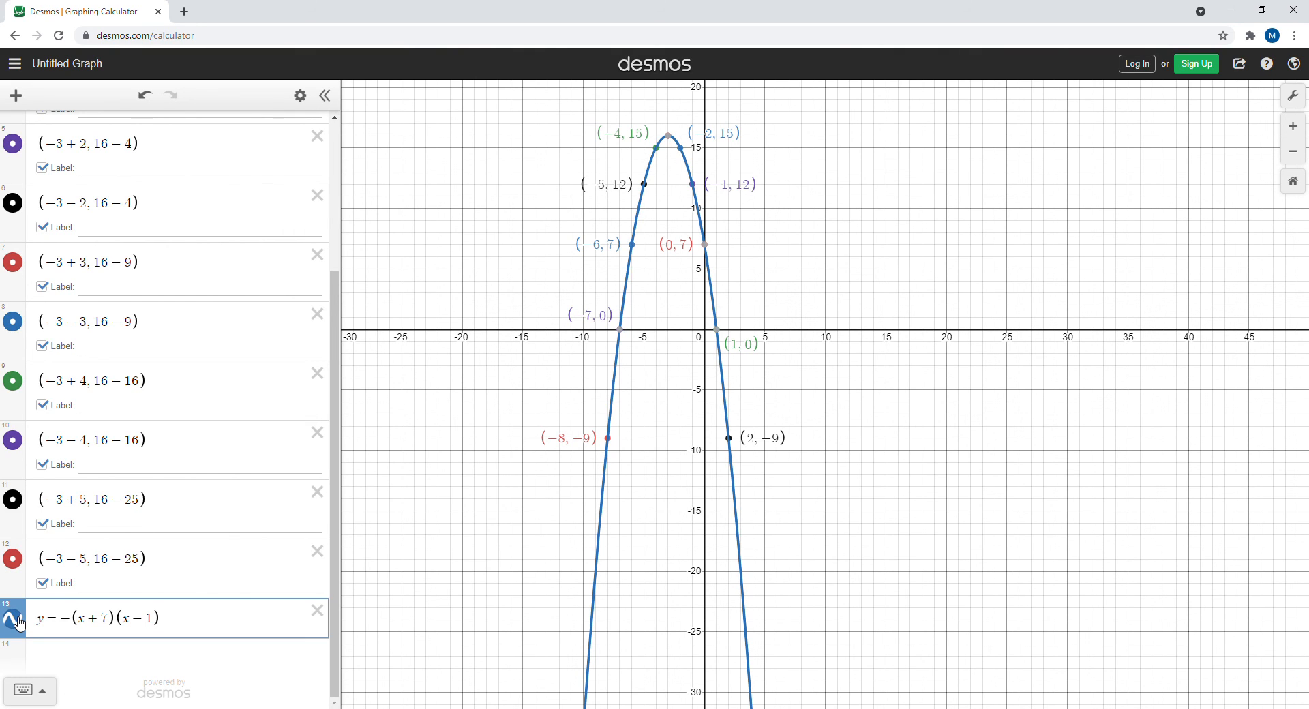